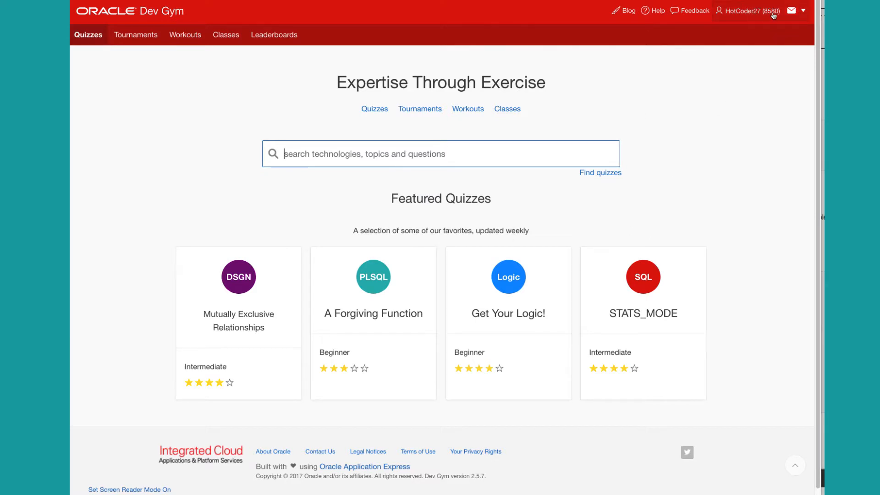
- Open the Reviewer Console and look through the quizzes awaiting review under Database Design
{"action": "left_click", "coordinate": [804, 15]}
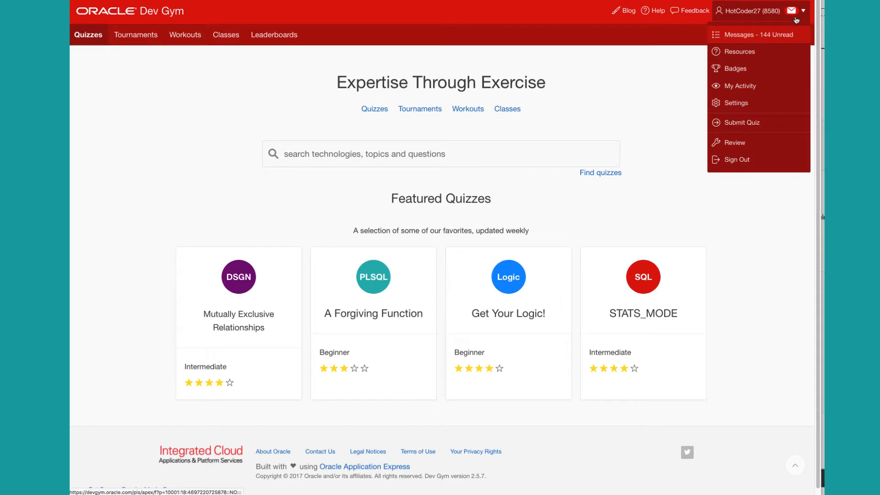
{"action": "left_click", "coordinate": [735, 143]}
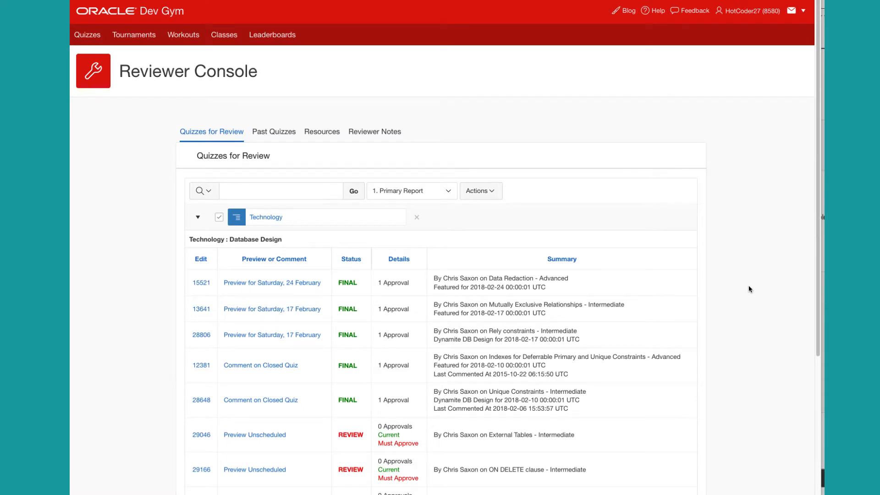
{"action": "scroll", "coordinate": [749, 289], "scroll_direction": "down", "scroll_amount": 1}
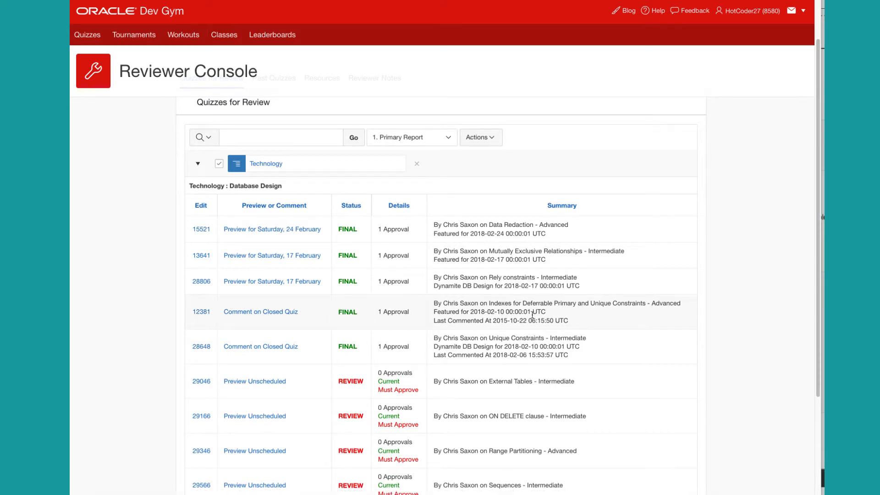
{"action": "scroll", "coordinate": [531, 313], "scroll_direction": "down", "scroll_amount": 5}
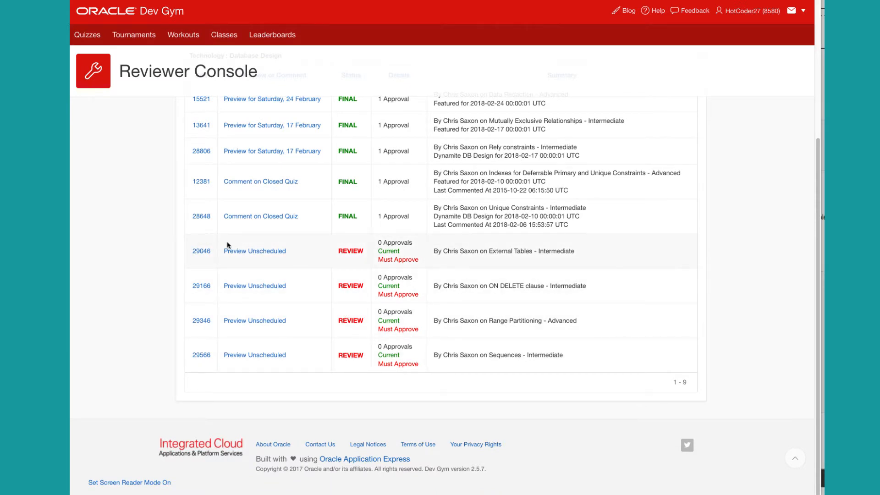
- Preview the unscheduled External Tables quiz 29046 and read its question and all answer choices
{"action": "left_click", "coordinate": [258, 252]}
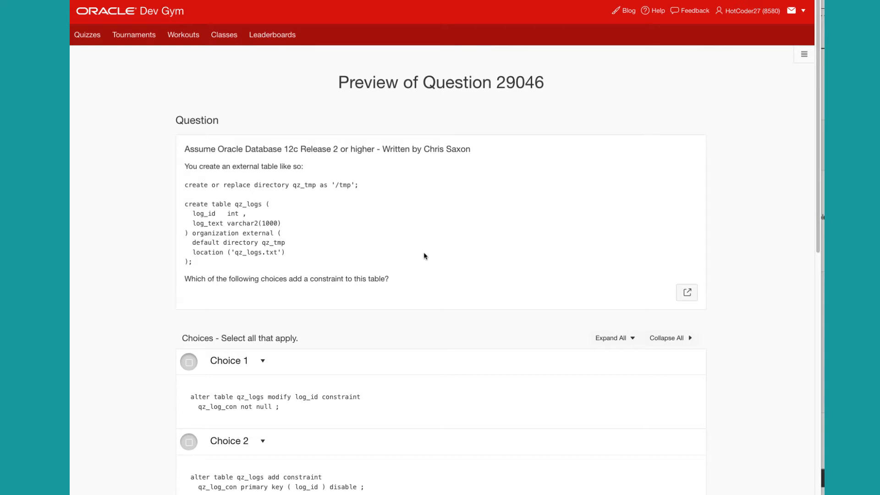
{"action": "scroll", "coordinate": [424, 254], "scroll_direction": "down", "scroll_amount": 4}
{"action": "scroll", "coordinate": [425, 255], "scroll_direction": "down", "scroll_amount": 2}
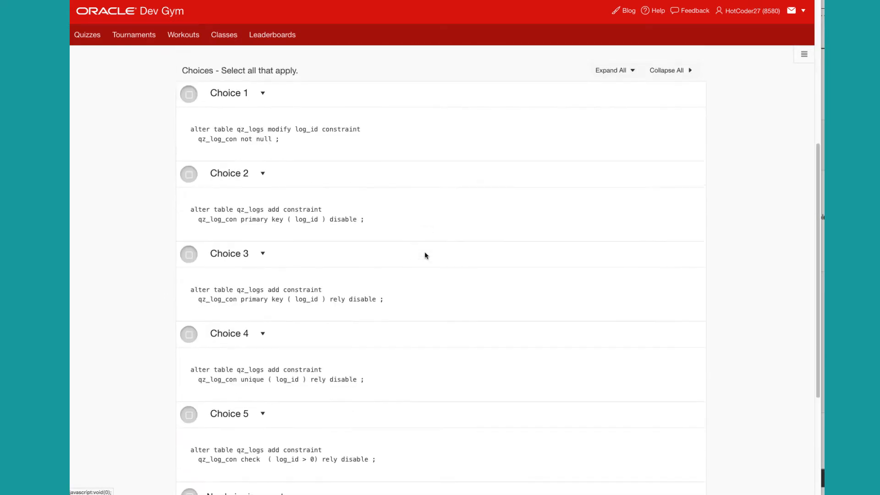
{"action": "scroll", "coordinate": [425, 256], "scroll_direction": "down", "scroll_amount": 2}
{"action": "scroll", "coordinate": [424, 256], "scroll_direction": "up", "scroll_amount": 8}
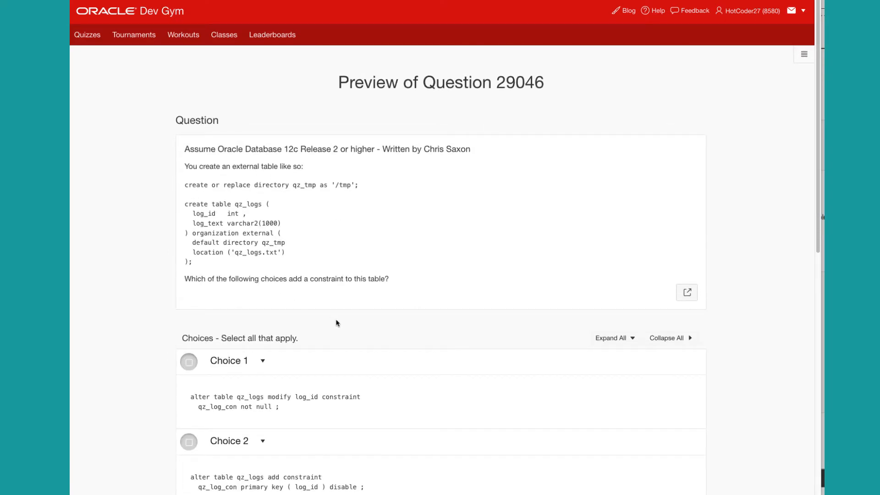
- Mark Choice 2 and Choice 3 as answers in the quiz preview
{"action": "scroll", "coordinate": [336, 322], "scroll_direction": "down", "scroll_amount": 3}
{"action": "left_click", "coordinate": [195, 307]}
{"action": "scroll", "coordinate": [321, 341], "scroll_direction": "down", "scroll_amount": 4}
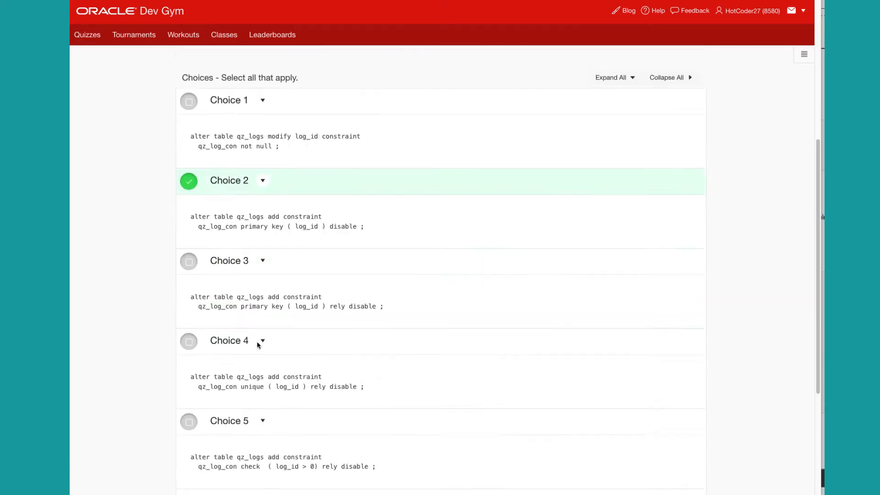
{"action": "left_click", "coordinate": [188, 219]}
{"action": "scroll", "coordinate": [504, 330], "scroll_direction": "down", "scroll_amount": 3}
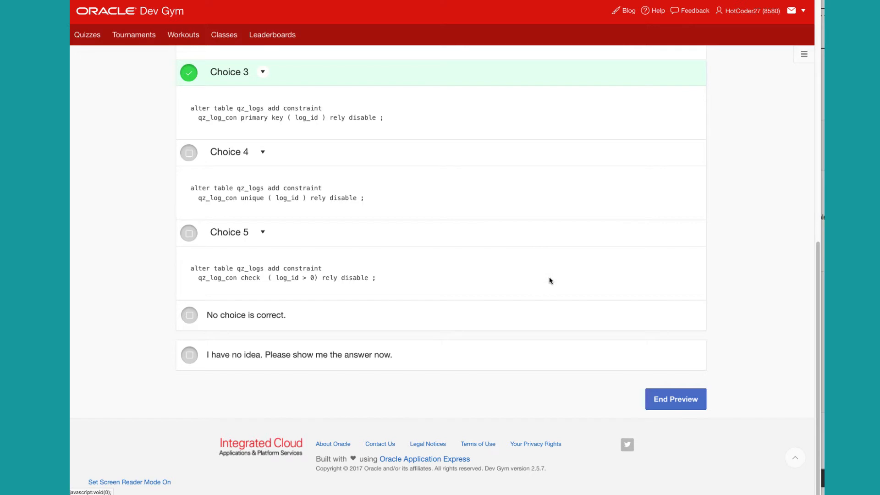
- End the preview and open quiz 29046 on External Tables for editing
{"action": "left_click", "coordinate": [678, 400]}
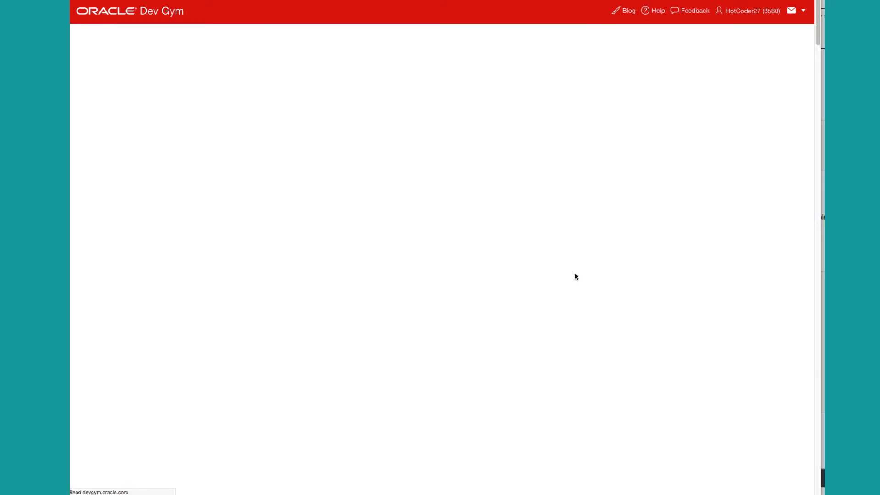
{"action": "scroll", "coordinate": [694, 313], "scroll_direction": "down", "scroll_amount": 5}
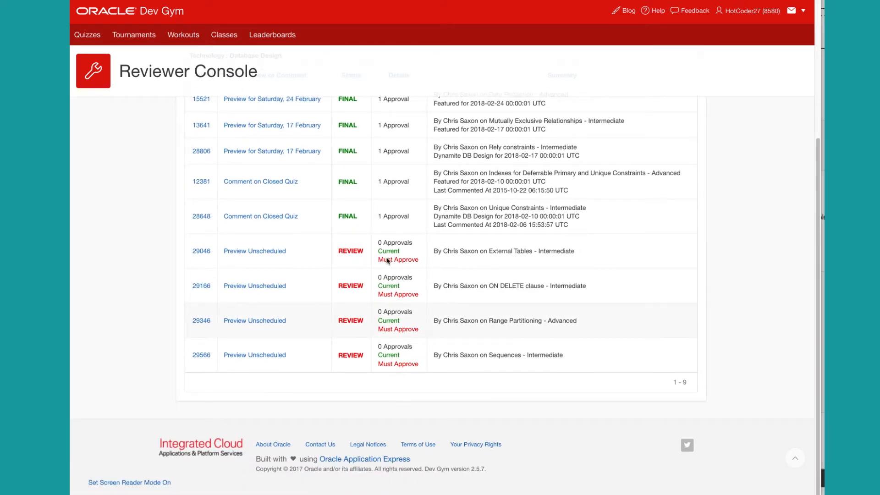
{"action": "left_click", "coordinate": [205, 254]}
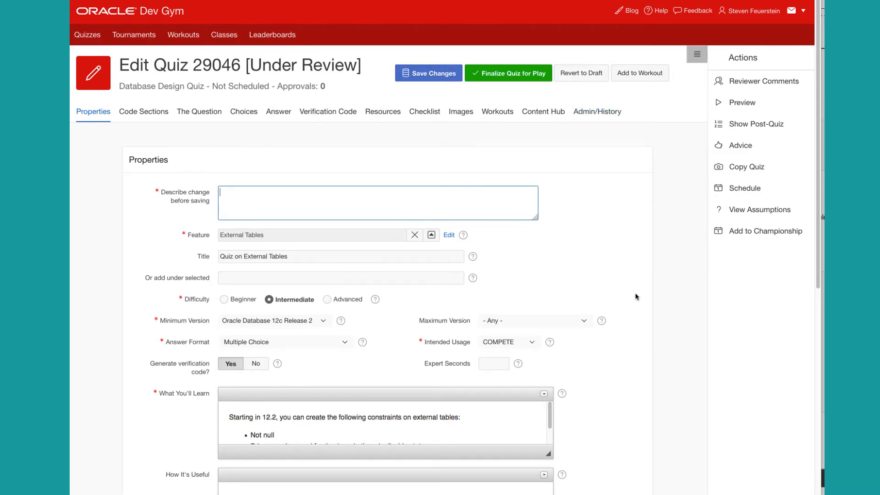
- Check the available options for the quiz's minimum version and answer format, keeping Oracle Database 12c Release 2 and Multiple Choice
{"action": "scroll", "coordinate": [636, 293], "scroll_direction": "down", "scroll_amount": 1}
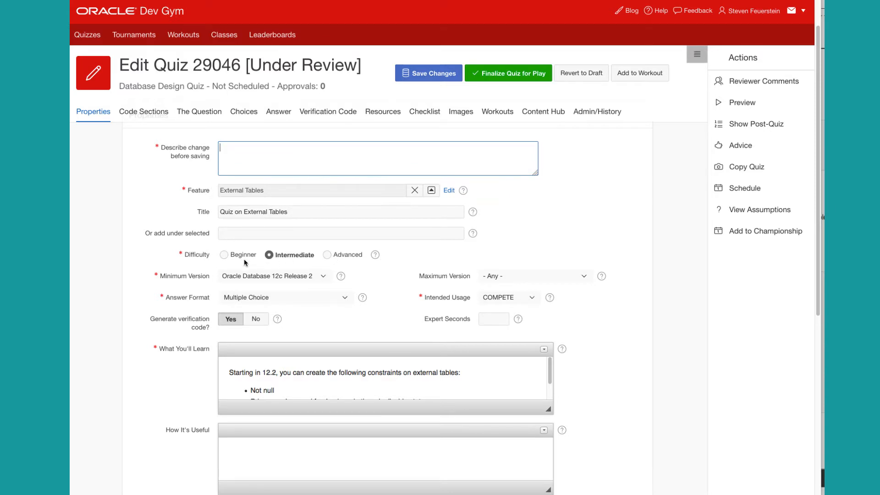
{"action": "left_click", "coordinate": [276, 278]}
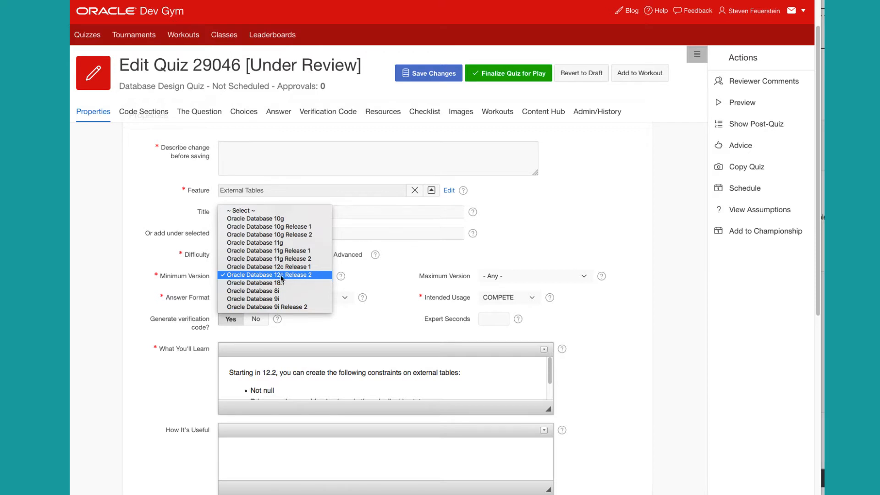
{"action": "left_click", "coordinate": [282, 275]}
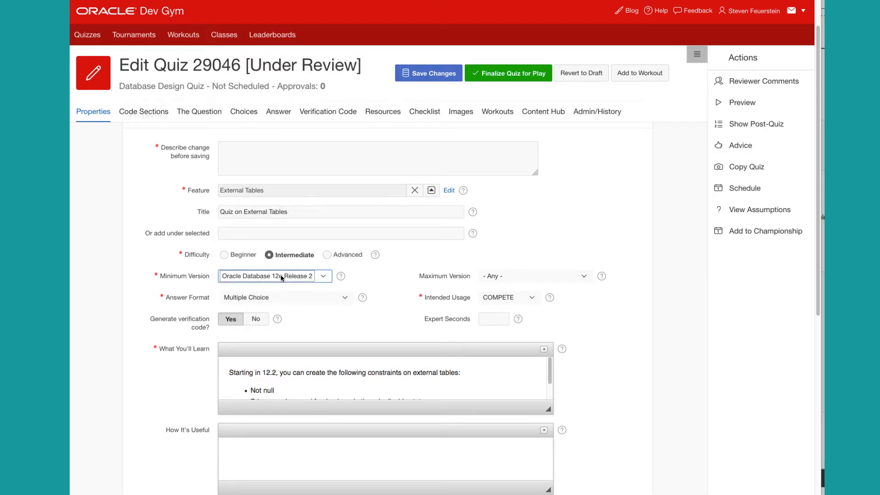
{"action": "left_click", "coordinate": [280, 298]}
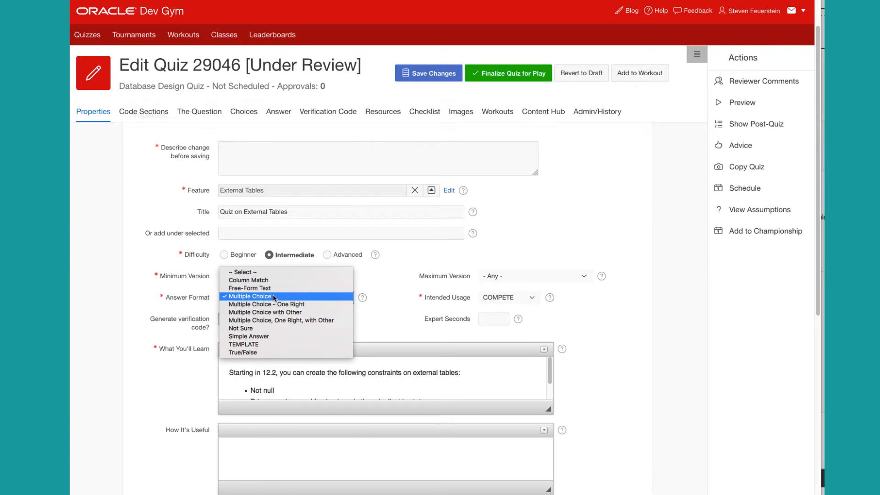
{"action": "left_click", "coordinate": [387, 293]}
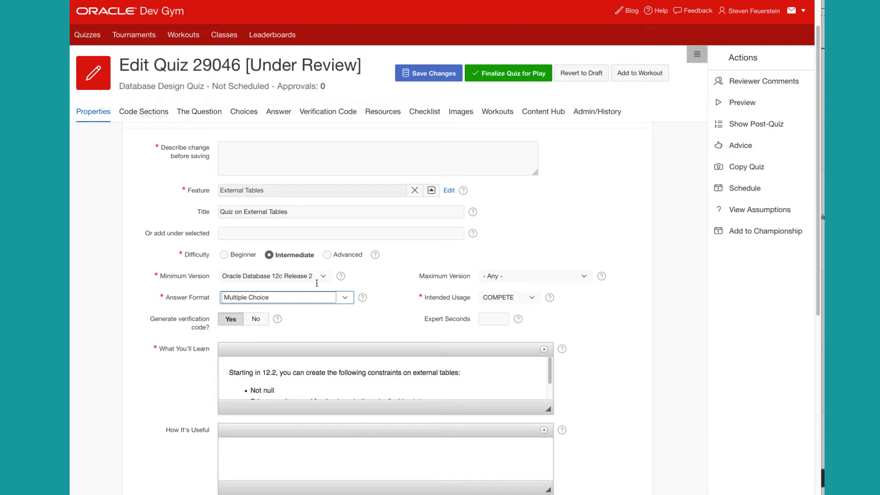
- Read through the generated verification script, including its setup code and the test and reset blocks for each choice
{"action": "left_click", "coordinate": [320, 115]}
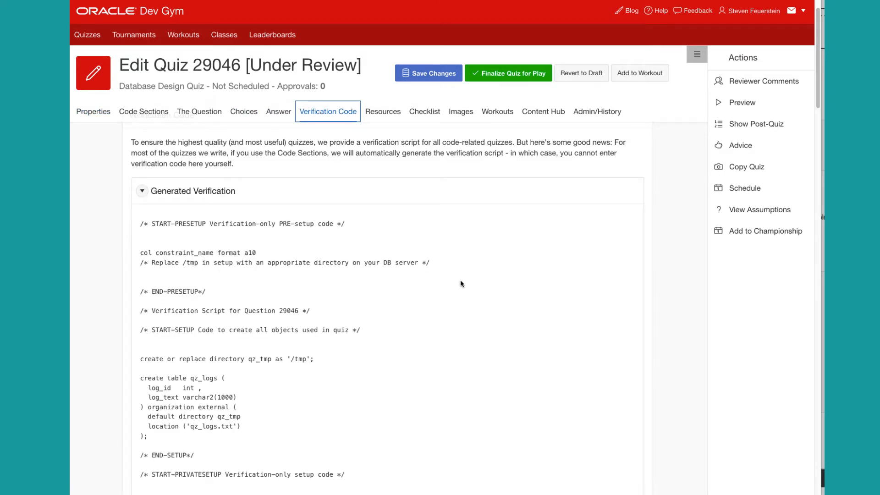
{"action": "scroll", "coordinate": [460, 281], "scroll_direction": "down", "scroll_amount": 7}
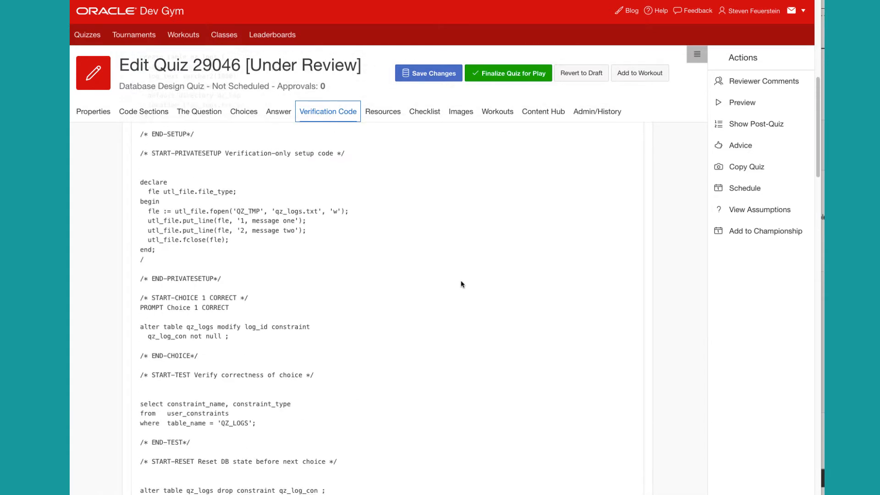
{"action": "scroll", "coordinate": [460, 281], "scroll_direction": "down", "scroll_amount": 6}
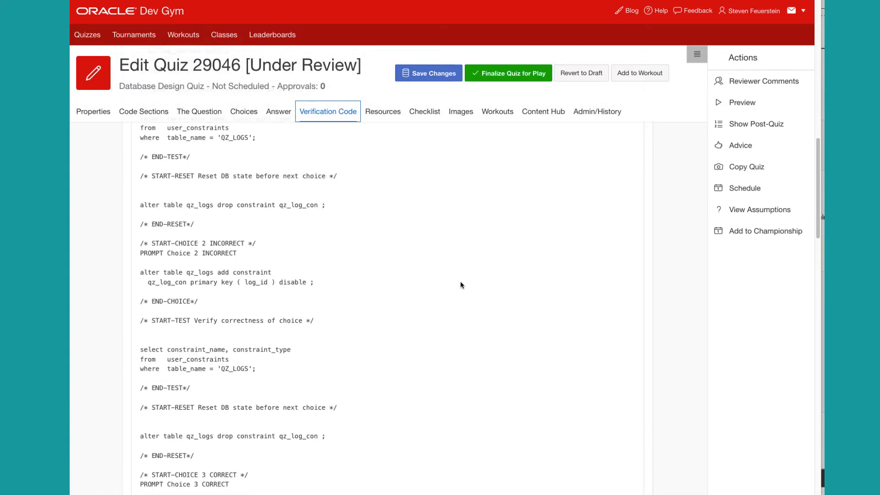
{"action": "scroll", "coordinate": [460, 282], "scroll_direction": "up", "scroll_amount": 6}
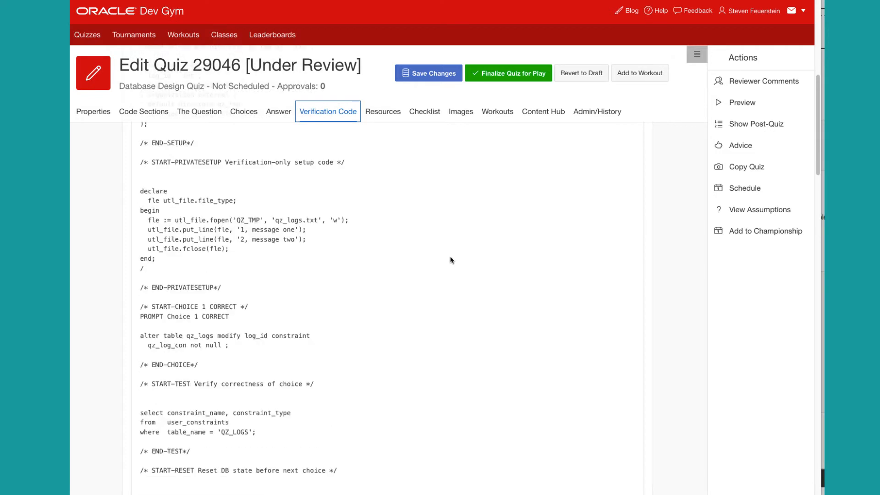
- Review the code sections and the answer choices with their explanations, and return to the generated verification script
{"action": "left_click", "coordinate": [157, 114]}
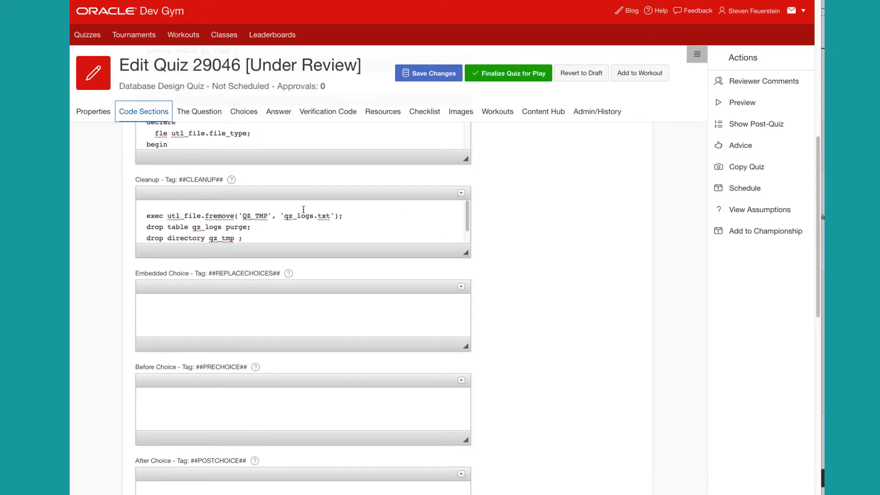
{"action": "scroll", "coordinate": [304, 215], "scroll_direction": "up", "scroll_amount": 5}
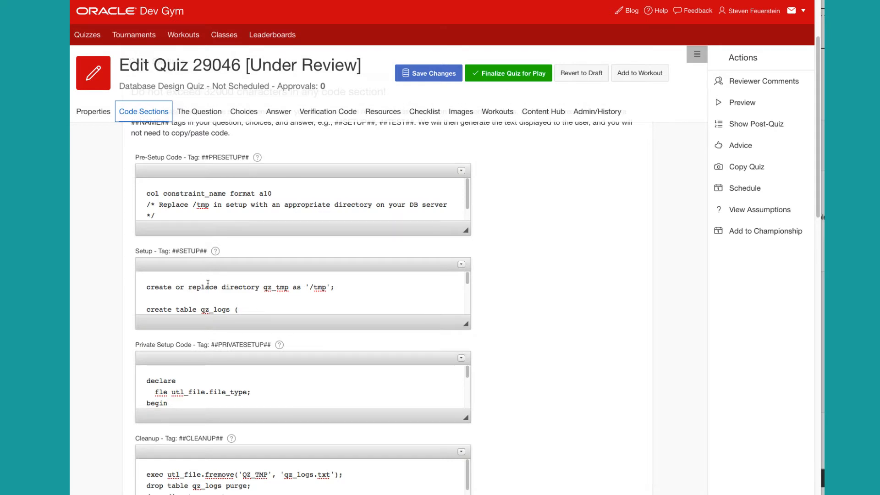
{"action": "scroll", "coordinate": [374, 349], "scroll_direction": "down", "scroll_amount": 5}
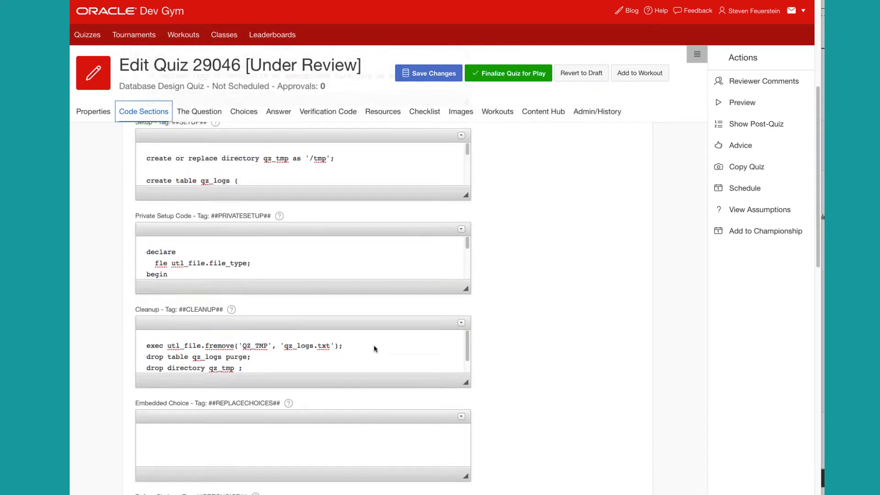
{"action": "left_click", "coordinate": [244, 115]}
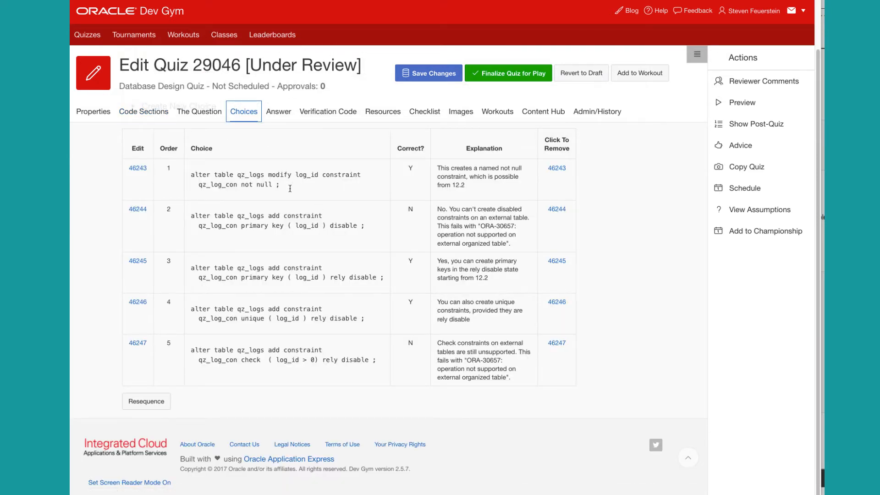
{"action": "left_click", "coordinate": [323, 114]}
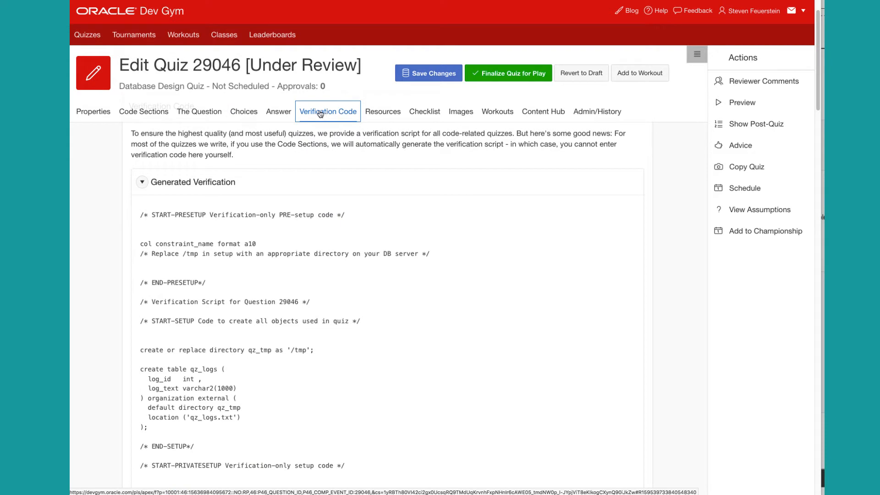
- Switch verification code generation to No in the quiz properties and back to Yes
{"action": "left_click", "coordinate": [92, 113]}
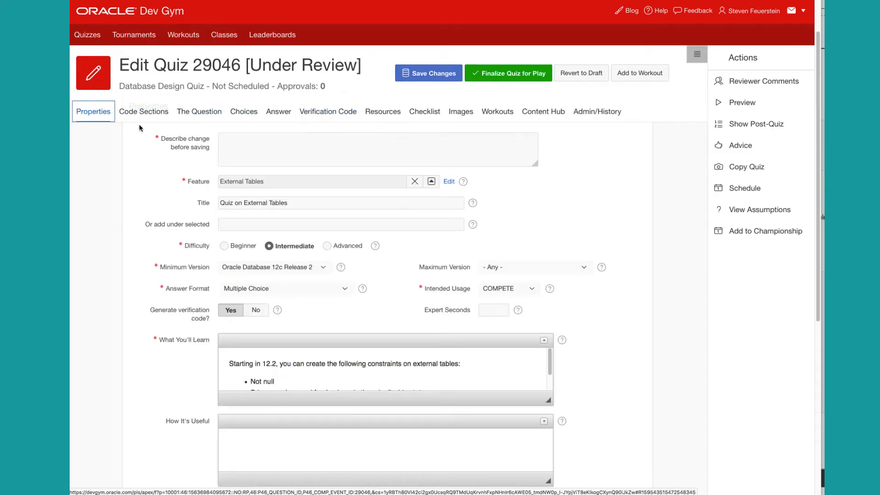
{"action": "left_click", "coordinate": [261, 311]}
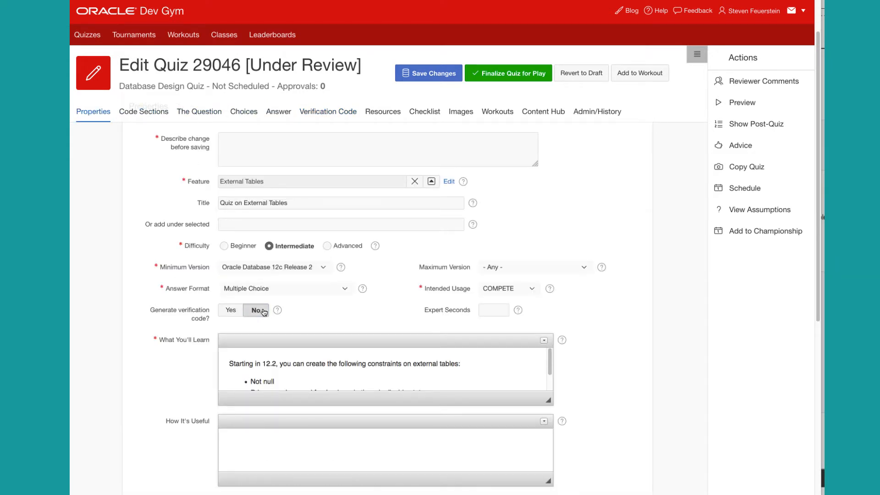
{"action": "left_click", "coordinate": [233, 312]}
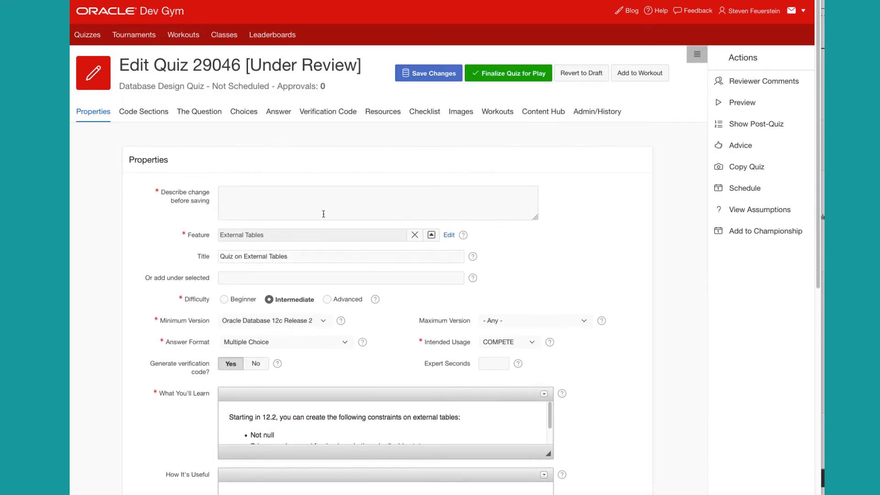
- Enlarge the What You'll Learn editor in the quiz properties to read its full text
{"action": "scroll", "coordinate": [358, 289], "scroll_direction": "down", "scroll_amount": 5}
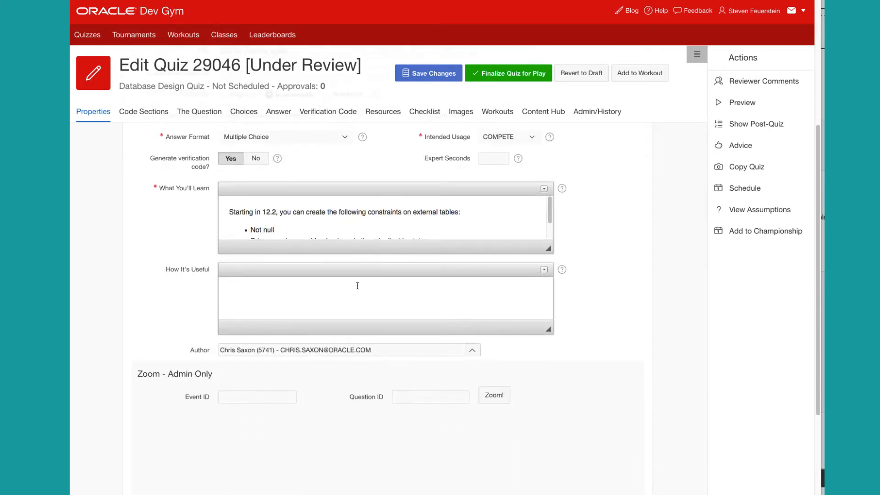
{"action": "left_click_drag", "start_coordinate": [541, 248], "coordinate": [560, 268]}
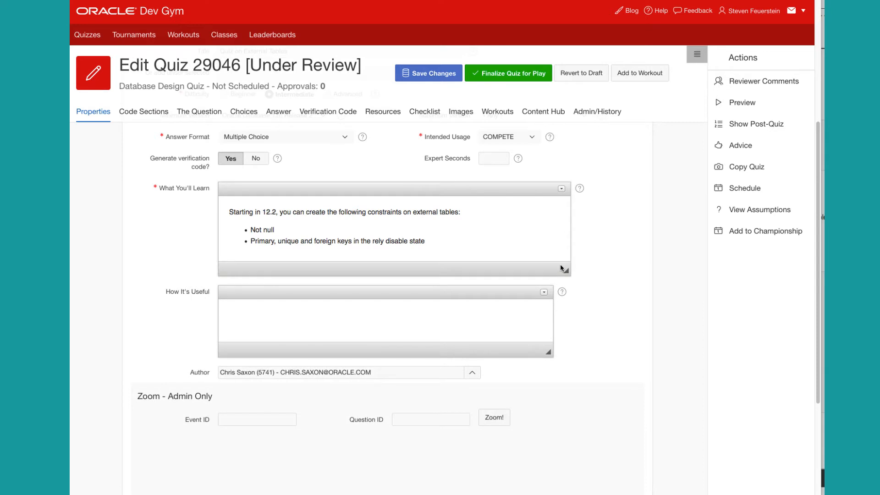
{"action": "scroll", "coordinate": [182, 244], "scroll_direction": "up", "scroll_amount": 5}
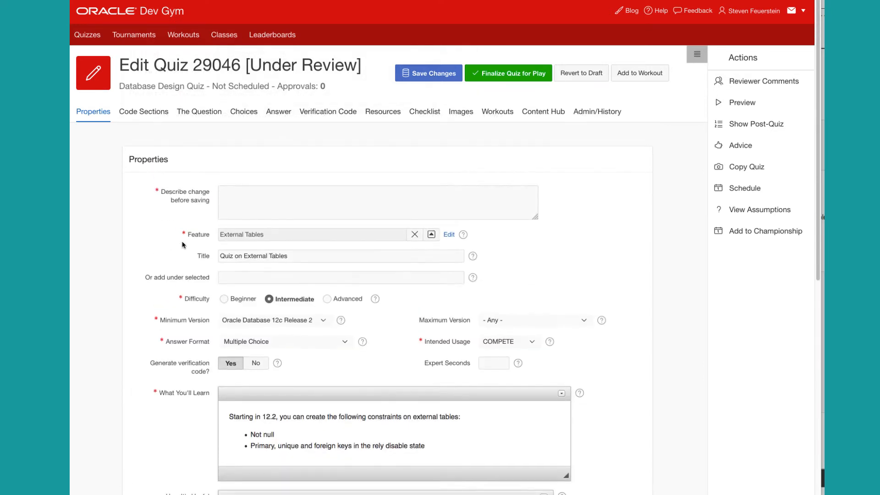
- Show the question text in an enlarged editor and highlight the ##SETUP## tag
{"action": "left_click", "coordinate": [197, 119]}
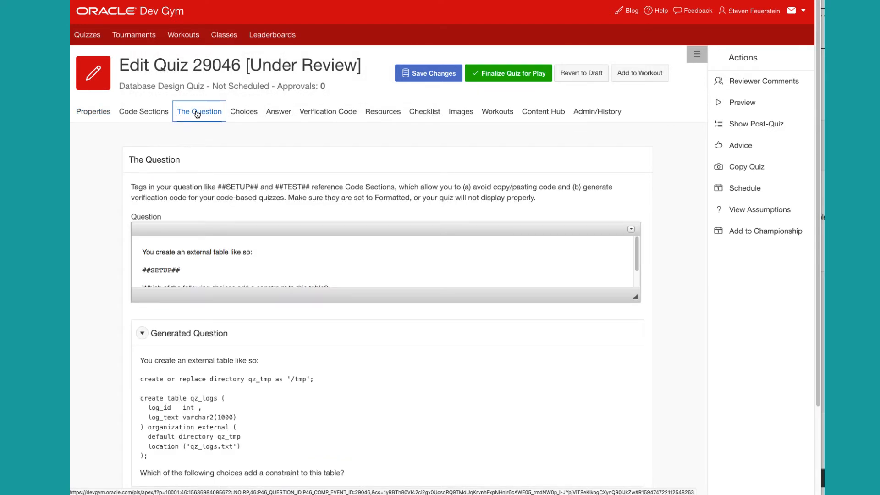
{"action": "left_click_drag", "start_coordinate": [636, 298], "coordinate": [647, 315]}
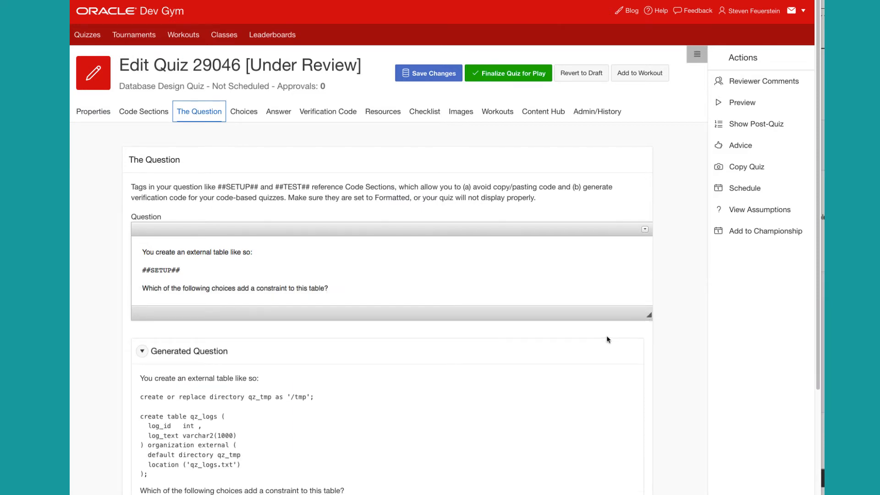
{"action": "left_click_drag", "start_coordinate": [183, 271], "coordinate": [140, 270]}
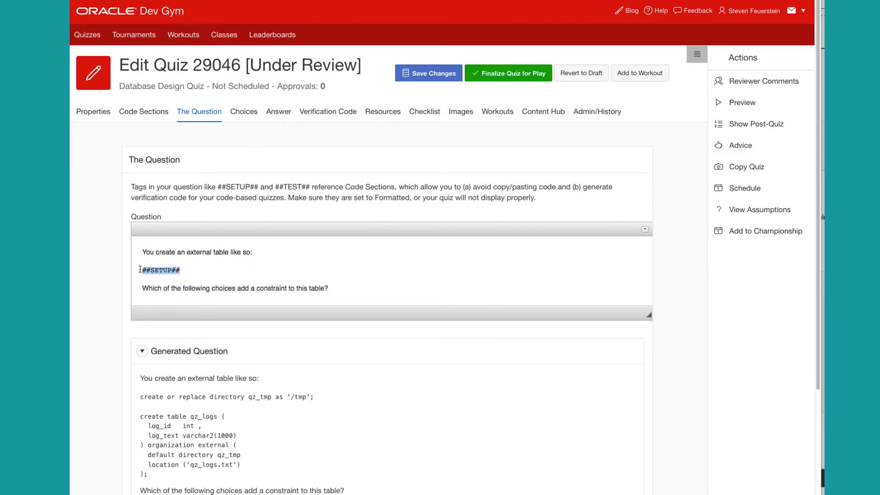
- Compare the Setup code section with the question text and the generated question
{"action": "left_click", "coordinate": [149, 116]}
{"action": "scroll", "coordinate": [229, 394], "scroll_direction": "down", "scroll_amount": 1}
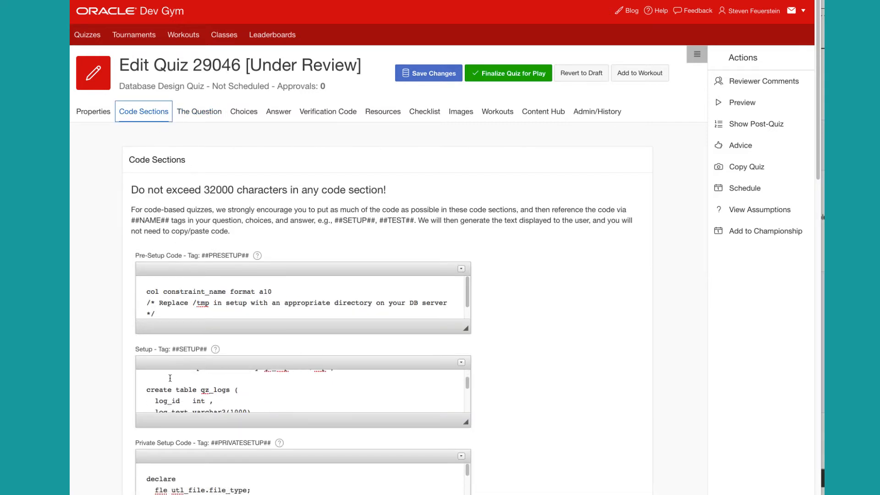
{"action": "left_click_drag", "start_coordinate": [146, 389], "coordinate": [198, 403]}
{"action": "left_click", "coordinate": [205, 112]}
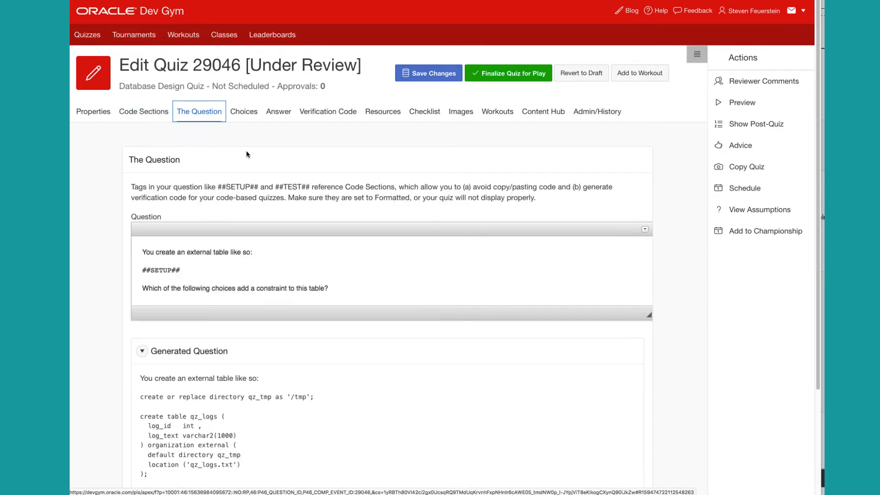
{"action": "scroll", "coordinate": [356, 340], "scroll_direction": "down", "scroll_amount": 3}
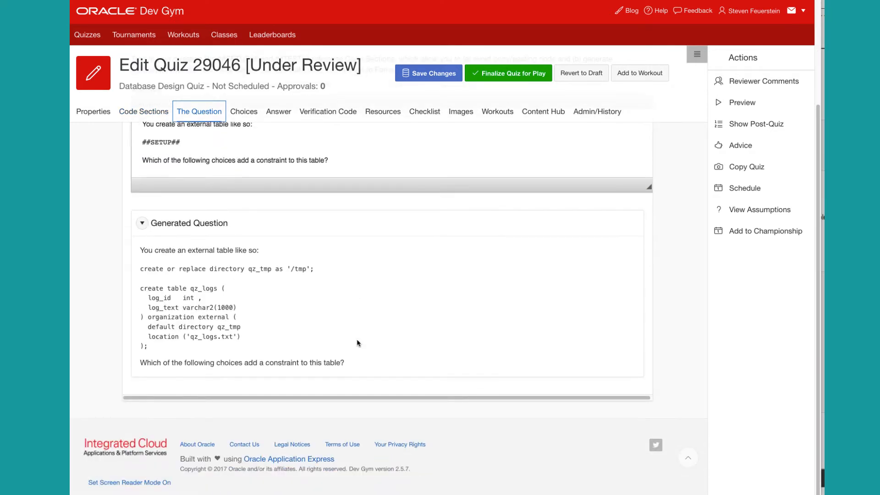
{"action": "scroll", "coordinate": [357, 342], "scroll_direction": "up", "scroll_amount": 1}
- Add a period at the end of choice 46243's explanation, describe the change as "Add period at end of sentence!", and save the choice
{"action": "left_click", "coordinate": [252, 119]}
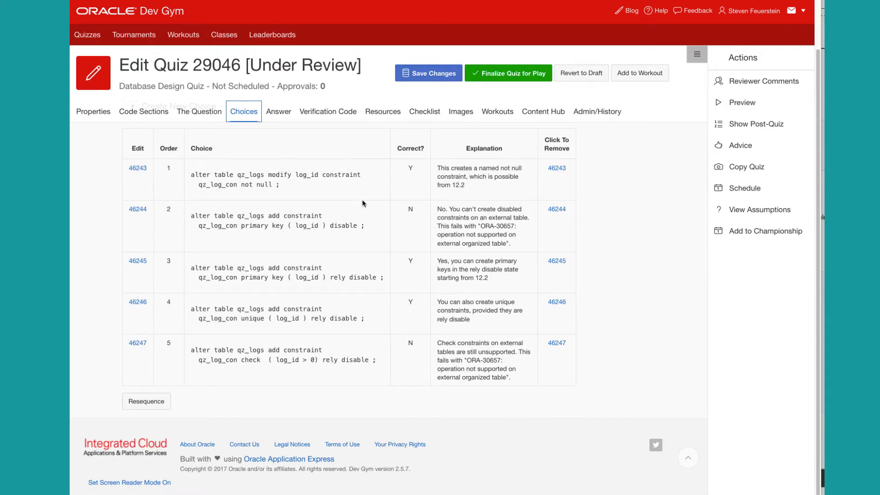
{"action": "left_click", "coordinate": [139, 168]}
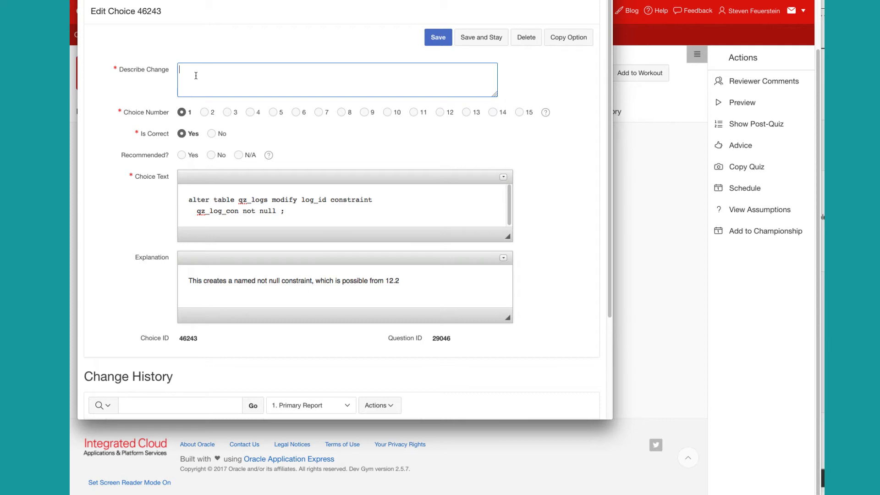
{"action": "left_click", "coordinate": [409, 278]}
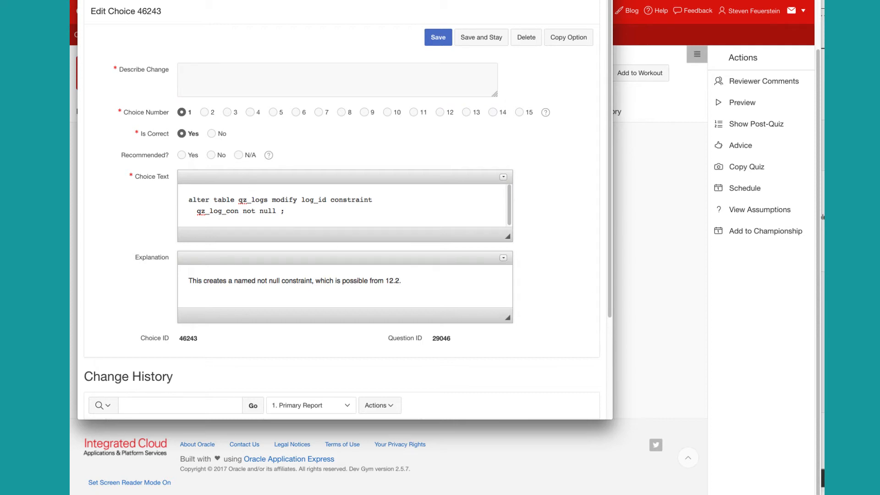
{"action": "left_click", "coordinate": [259, 84]}
{"action": "type", "text": "Add p"}
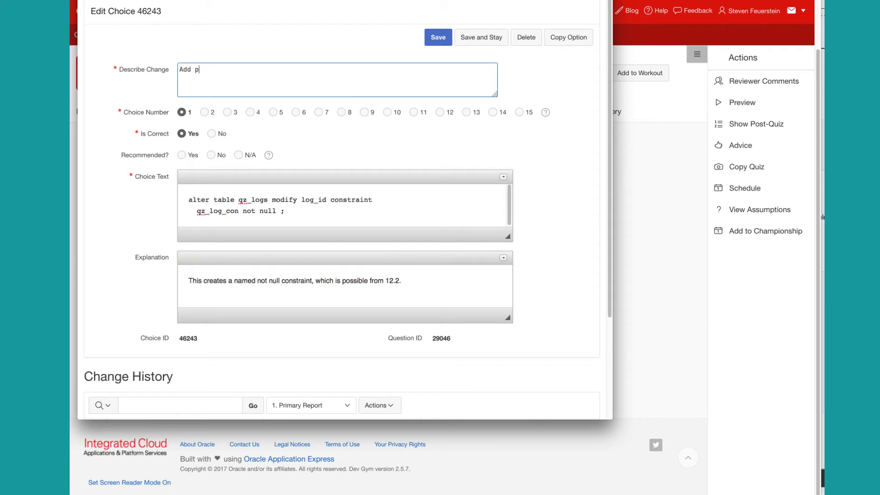
{"action": "type", "text": "eriod at end of sentence!"}
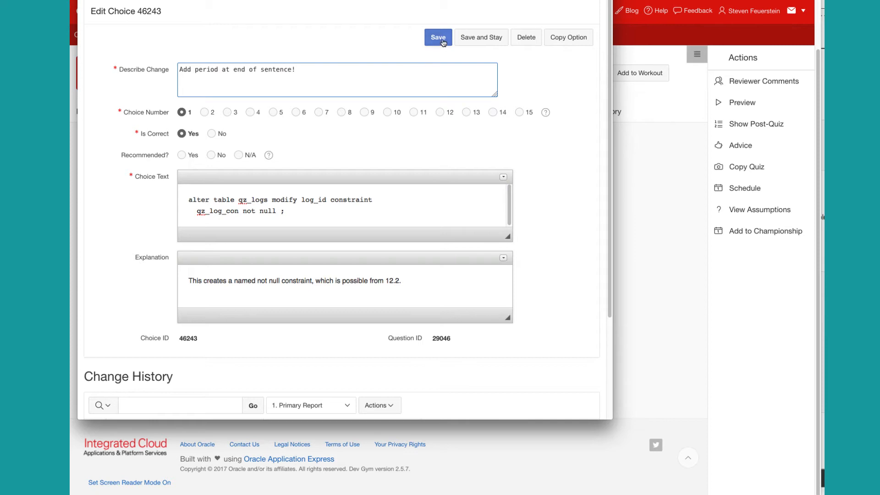
{"action": "left_click", "coordinate": [443, 41]}
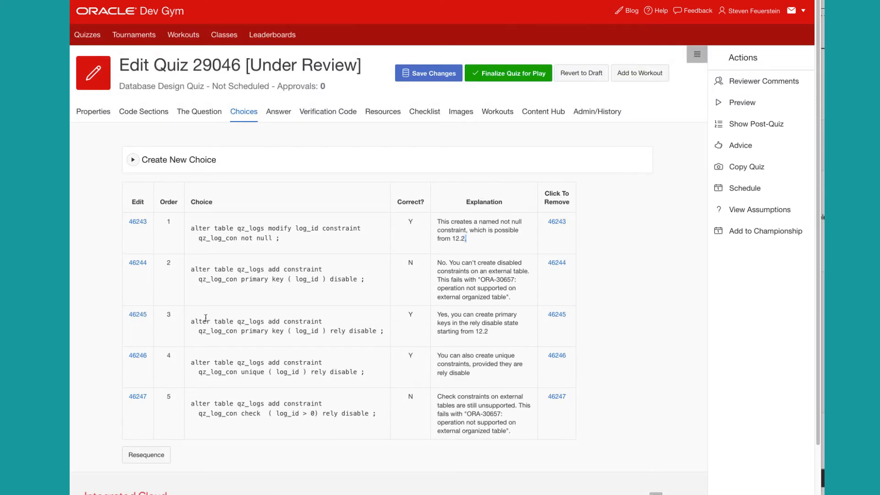
- Enlarge the quiz's answer editor to read its explanation, and return to the list of choices
{"action": "left_click", "coordinate": [278, 114]}
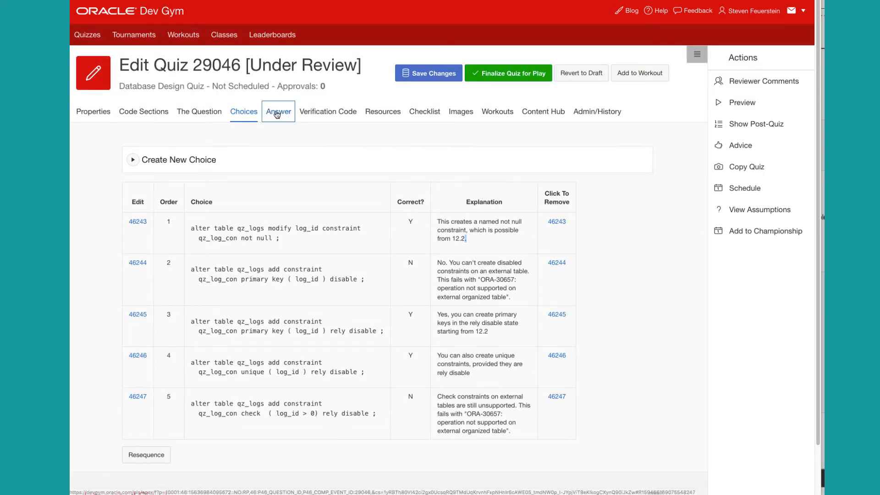
{"action": "left_click_drag", "start_coordinate": [469, 336], "coordinate": [533, 396]}
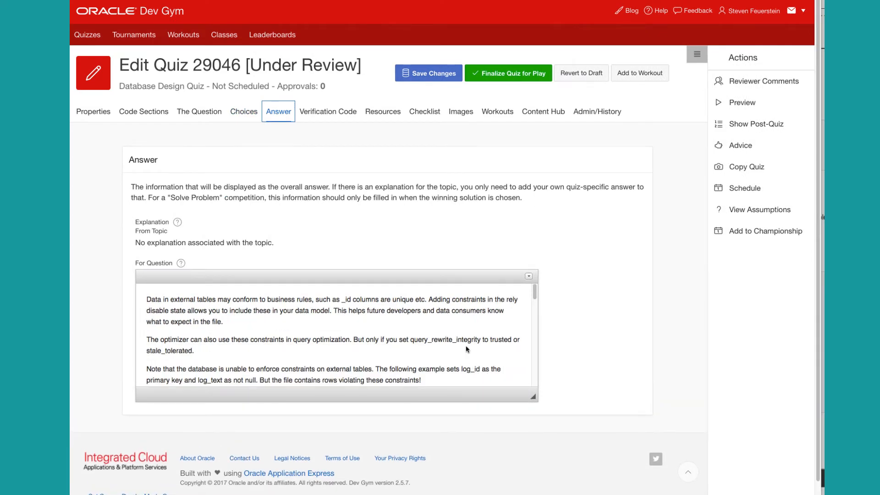
{"action": "left_click", "coordinate": [247, 114]}
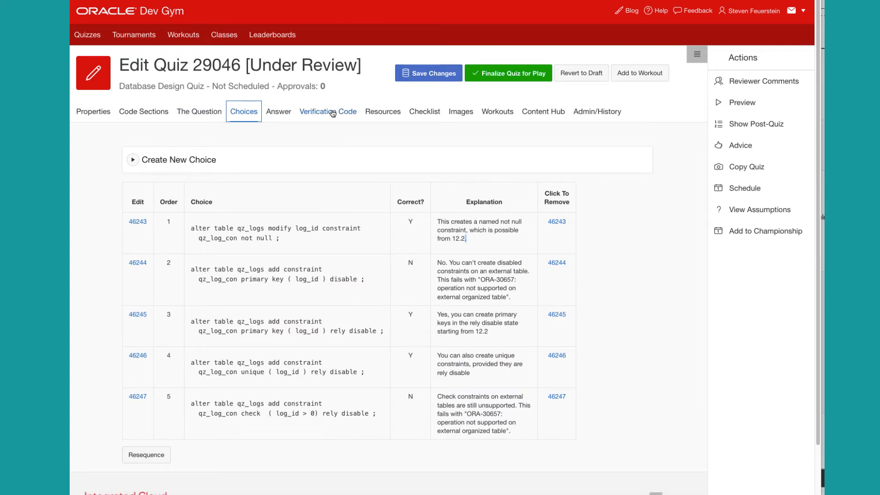
- Review the resources linked to the quiz, and open the form for adding a resource and close it without saving
{"action": "left_click", "coordinate": [376, 113]}
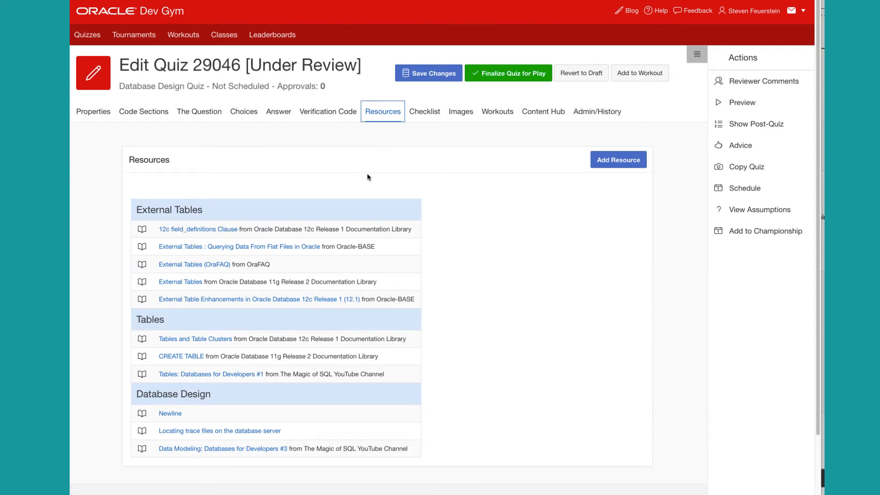
{"action": "left_click", "coordinate": [621, 161]}
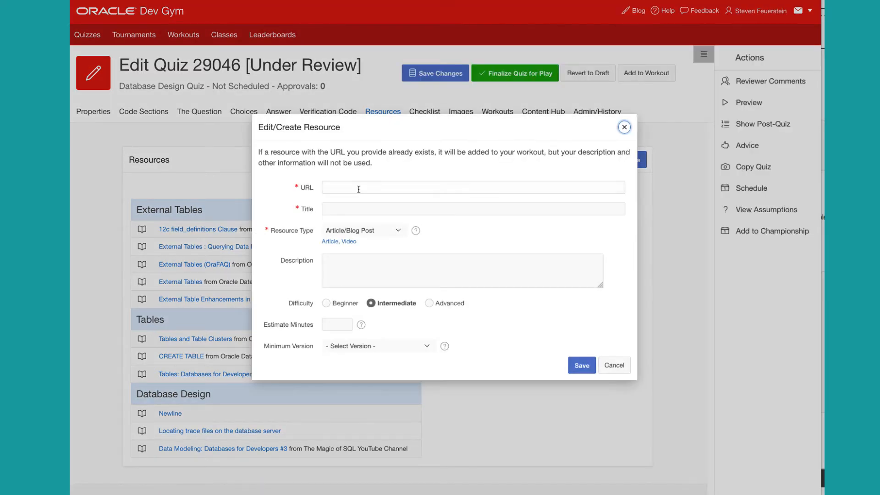
{"action": "left_click", "coordinate": [625, 128]}
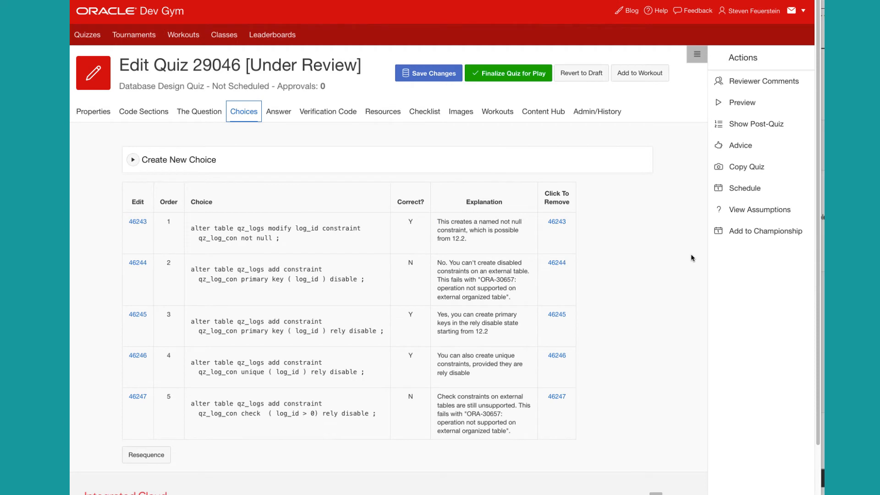
- Open the reviewer comments, resize the comment editor, look through the logged changes, and close the comments window
{"action": "left_click", "coordinate": [752, 82]}
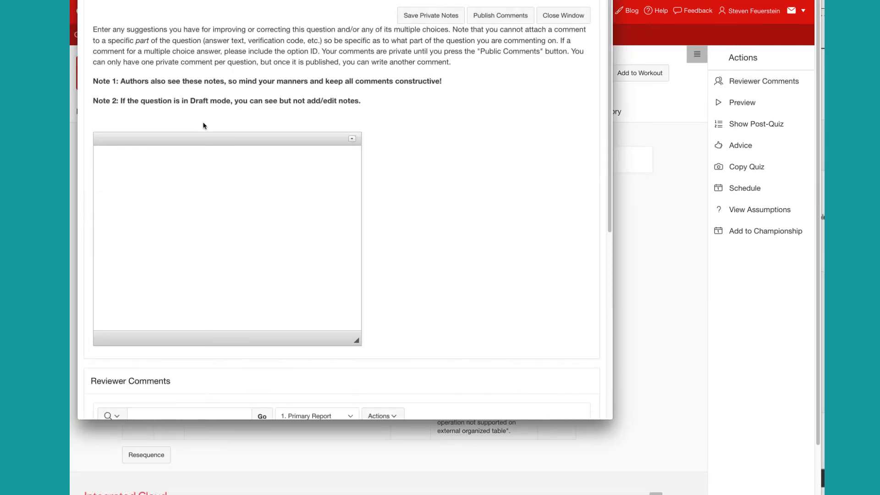
{"action": "left_click_drag", "start_coordinate": [356, 340], "coordinate": [404, 223]}
{"action": "scroll", "coordinate": [403, 305], "scroll_direction": "down", "scroll_amount": 5}
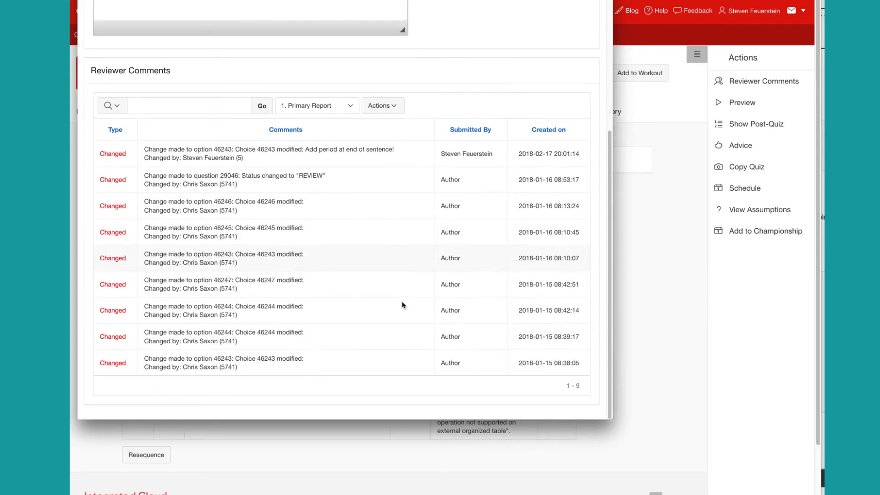
{"action": "scroll", "coordinate": [403, 304], "scroll_direction": "up", "scroll_amount": 4}
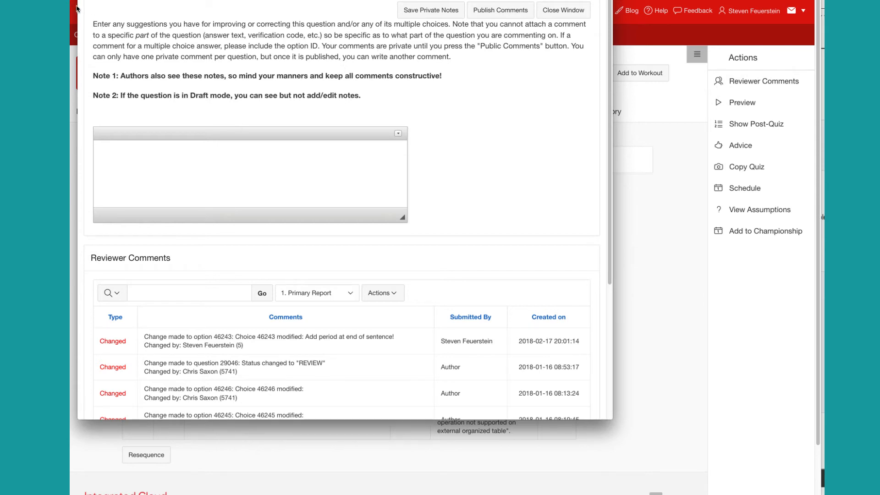
{"action": "key", "text": "super+w"}
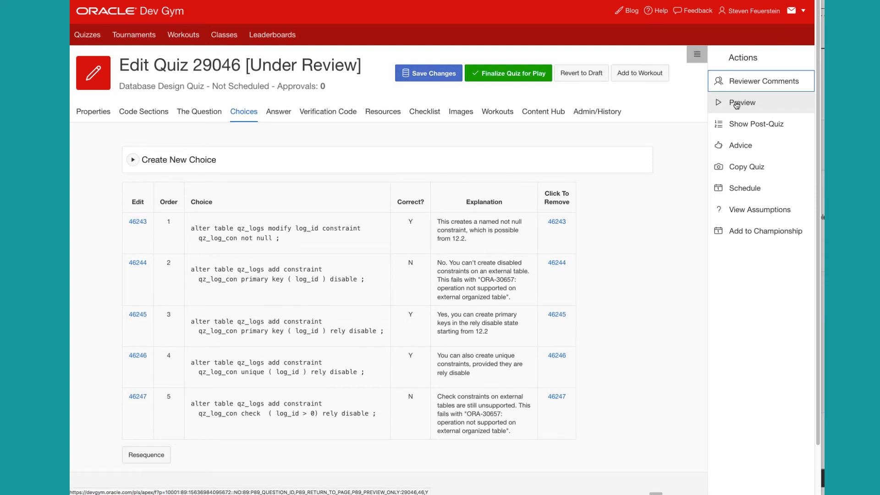
- Review the post-quiz view with its choices and verification code, and return to editing the quiz
{"action": "left_click", "coordinate": [751, 125]}
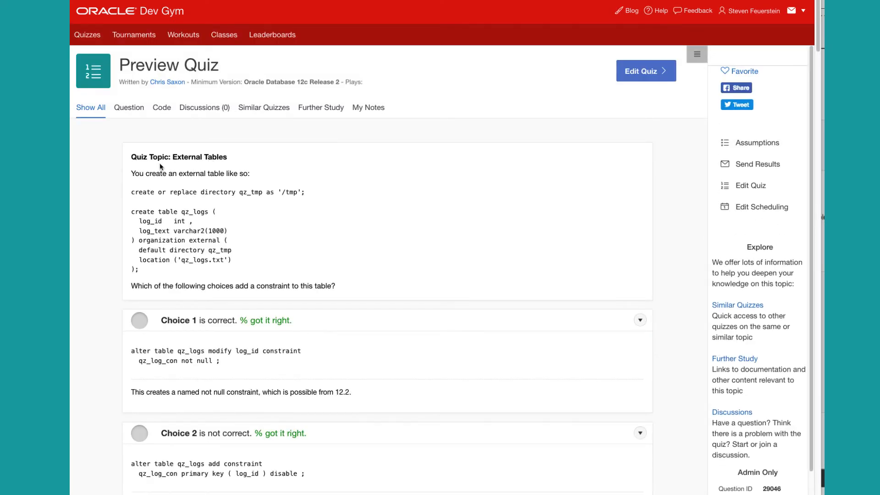
{"action": "scroll", "coordinate": [208, 235], "scroll_direction": "down", "scroll_amount": 5}
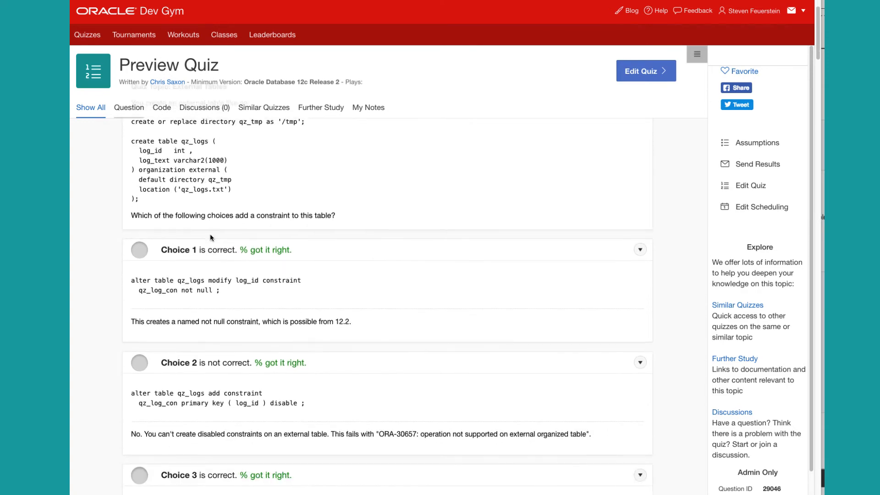
{"action": "scroll", "coordinate": [274, 230], "scroll_direction": "up", "scroll_amount": 5}
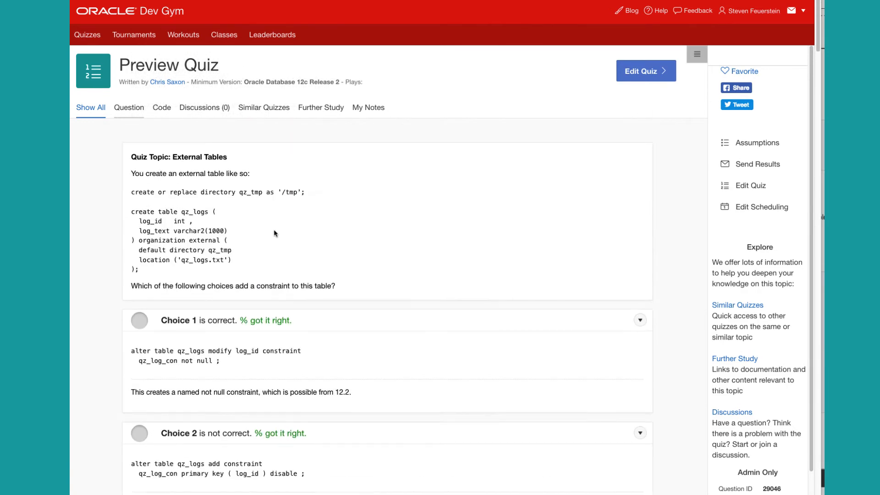
{"action": "left_click", "coordinate": [163, 110]}
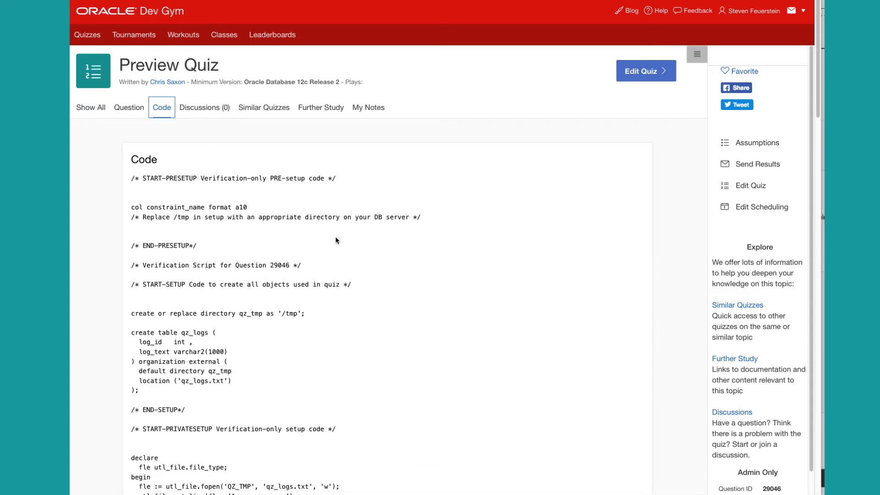
{"action": "left_click", "coordinate": [641, 77]}
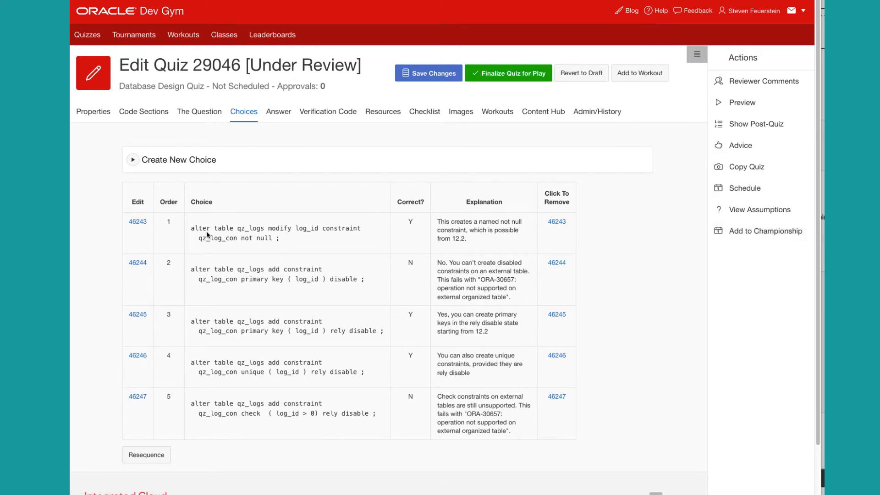
- Enlarge the Setup code editor with its formatting tools, and view its HTML source before returning to the formatted view
{"action": "left_click", "coordinate": [141, 113]}
{"action": "scroll", "coordinate": [467, 298], "scroll_direction": "down", "scroll_amount": 3}
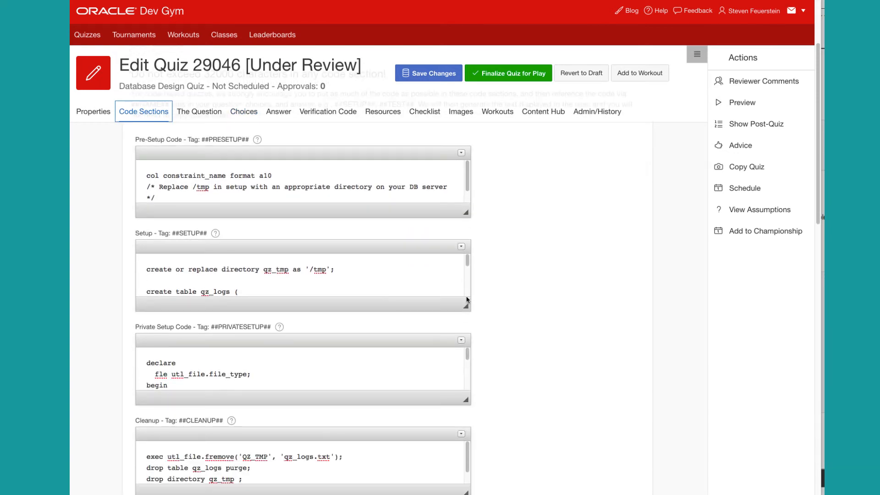
{"action": "left_click_drag", "start_coordinate": [464, 307], "coordinate": [519, 399]}
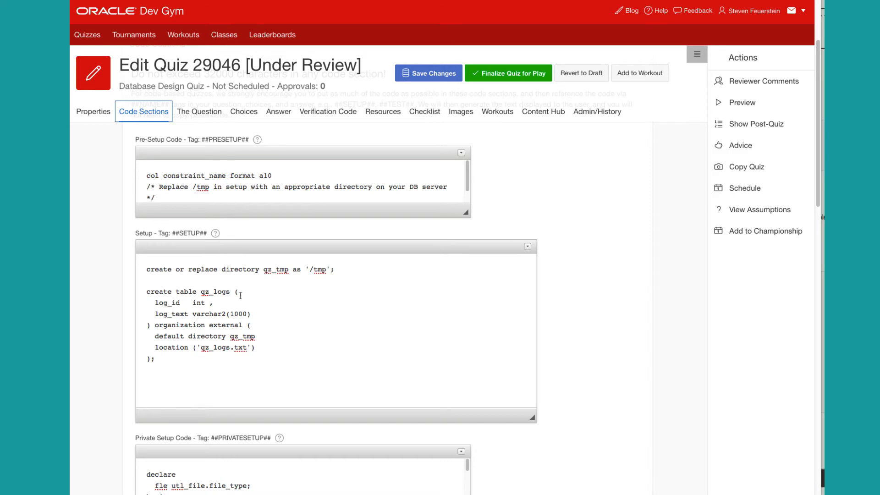
{"action": "left_click", "coordinate": [528, 246]}
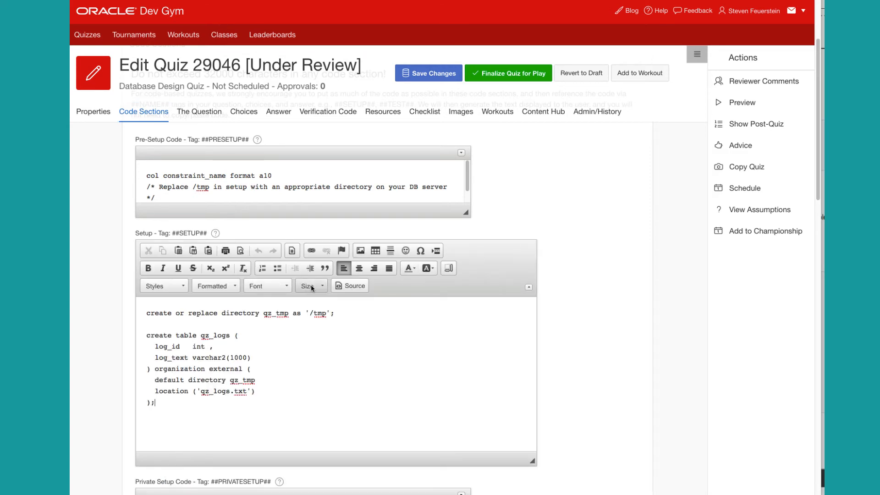
{"action": "left_click", "coordinate": [349, 285]}
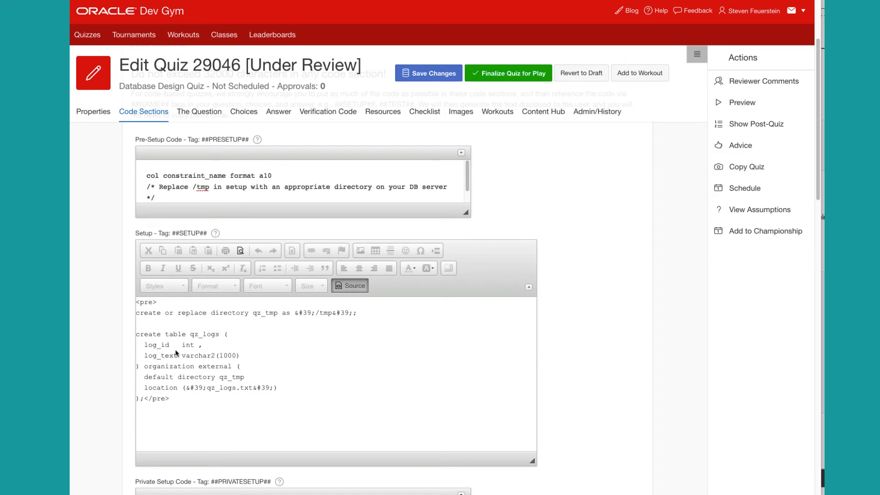
{"action": "left_click", "coordinate": [346, 286]}
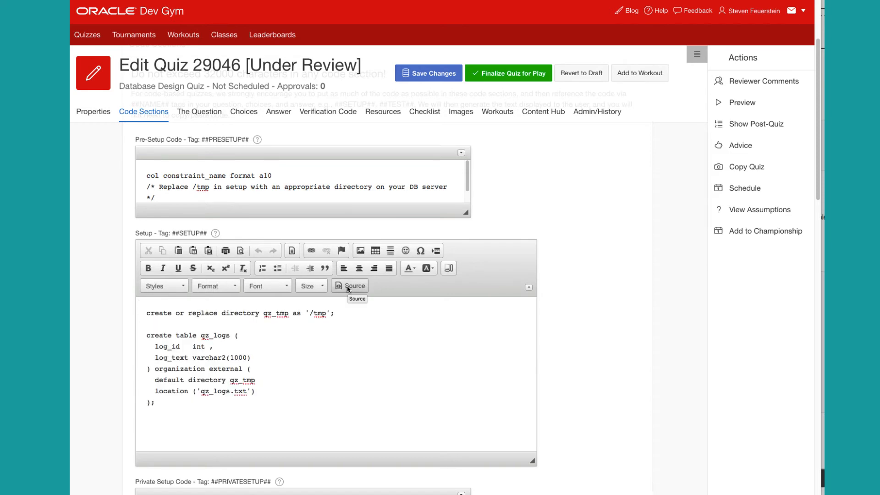
- Look through the paragraph formats available for the Setup code, including Formatted and Normal, without applying one
{"action": "left_click", "coordinate": [229, 286]}
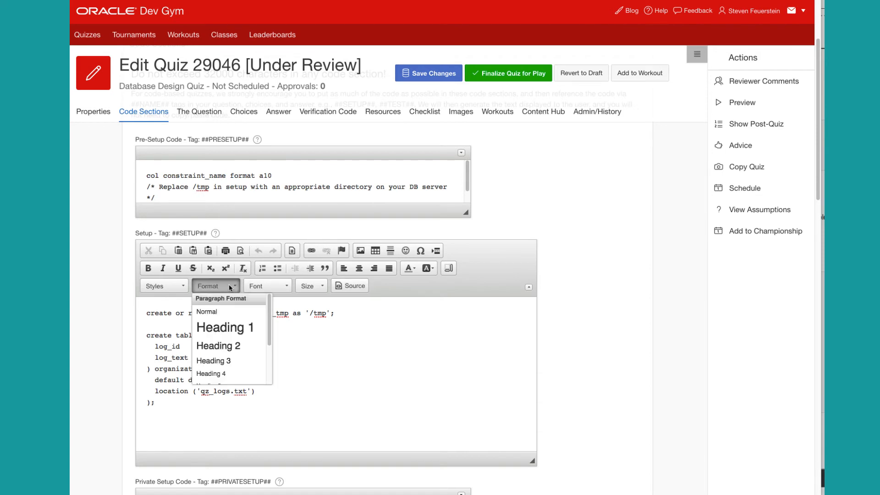
{"action": "scroll", "coordinate": [233, 343], "scroll_direction": "down", "scroll_amount": 2}
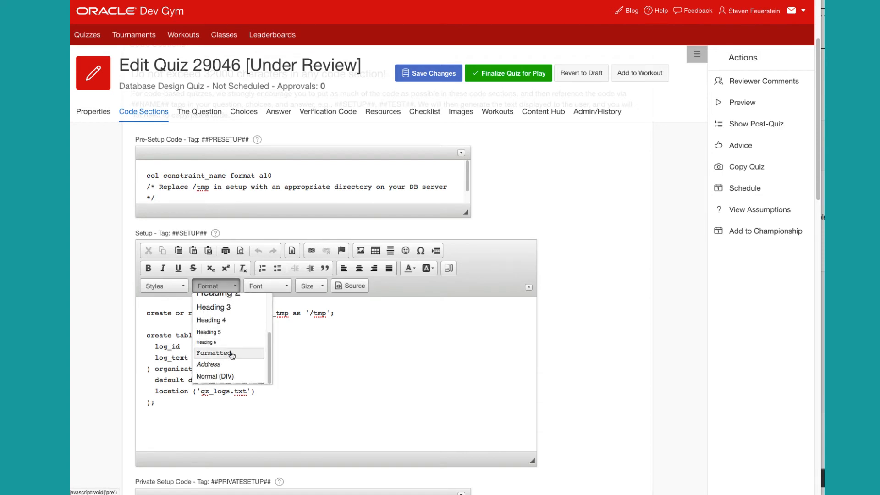
{"action": "scroll", "coordinate": [231, 308], "scroll_direction": "up", "scroll_amount": 3}
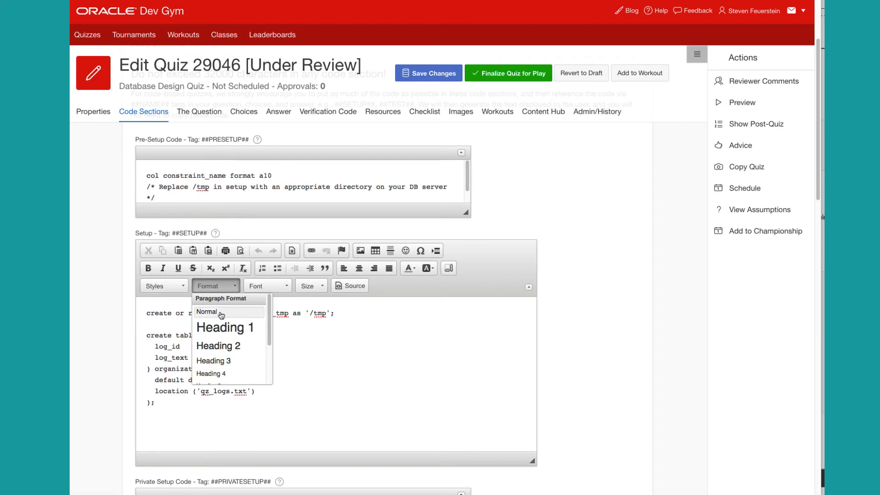
{"action": "left_click", "coordinate": [238, 285]}
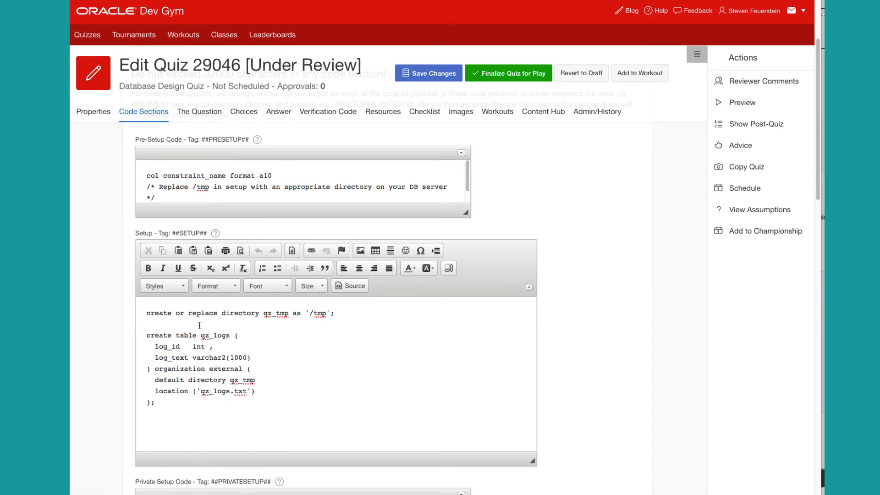
- Add the line "this is noraml" below the Setup code and set its paragraph format to Formatted
{"action": "left_click", "coordinate": [218, 403]}
{"action": "key", "text": "Return"}
{"action": "type", "text": "this is noraml"}
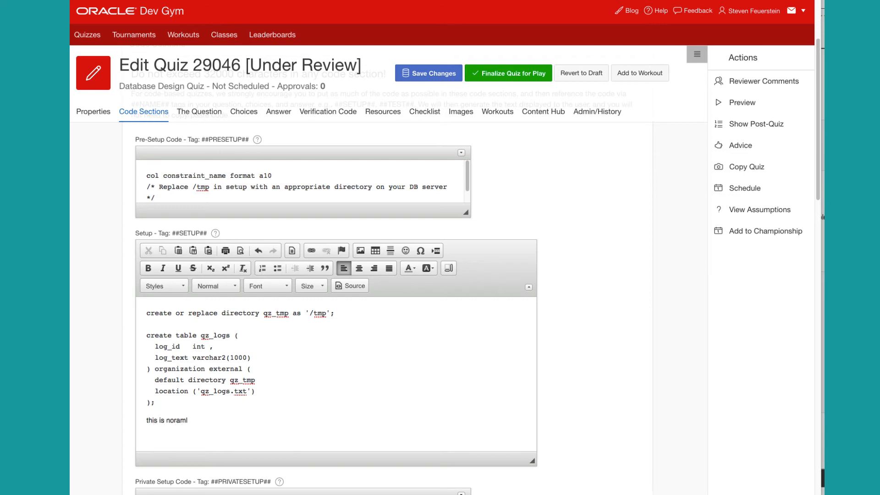
{"action": "left_click_drag", "start_coordinate": [189, 420], "coordinate": [143, 420]}
{"action": "left_click", "coordinate": [235, 286]}
{"action": "scroll", "coordinate": [225, 349], "scroll_direction": "down", "scroll_amount": 2}
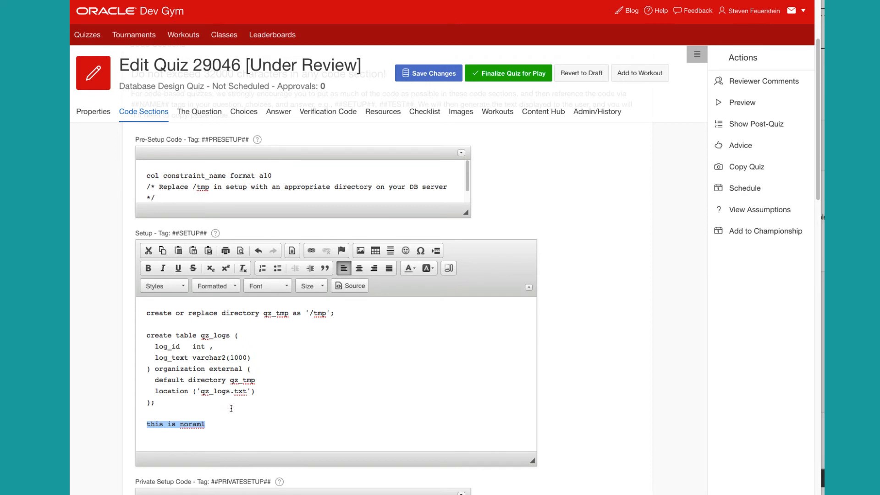
- Delete the line "this is noraml" from the end of the Setup code
{"action": "key", "text": "BackSpace"}
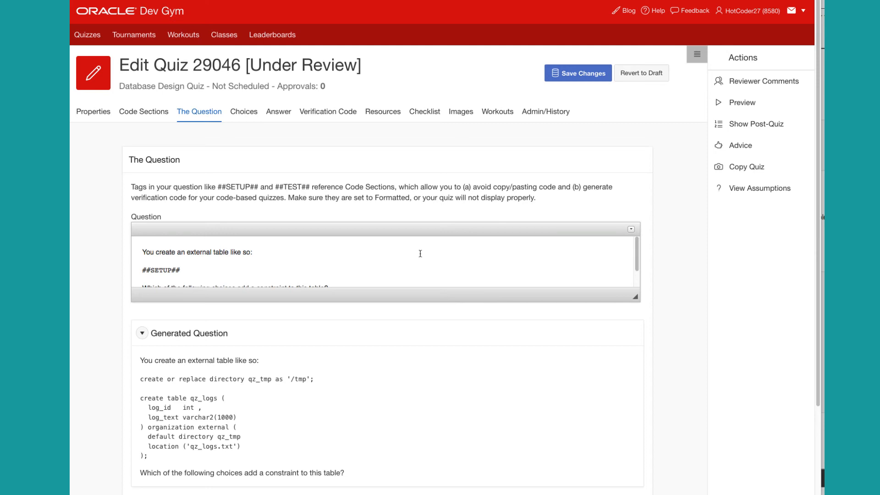
- Look over the quiz's choices and read the Mandatory, Warning and Best Practice items in its review checklist
{"action": "left_click", "coordinate": [250, 117]}
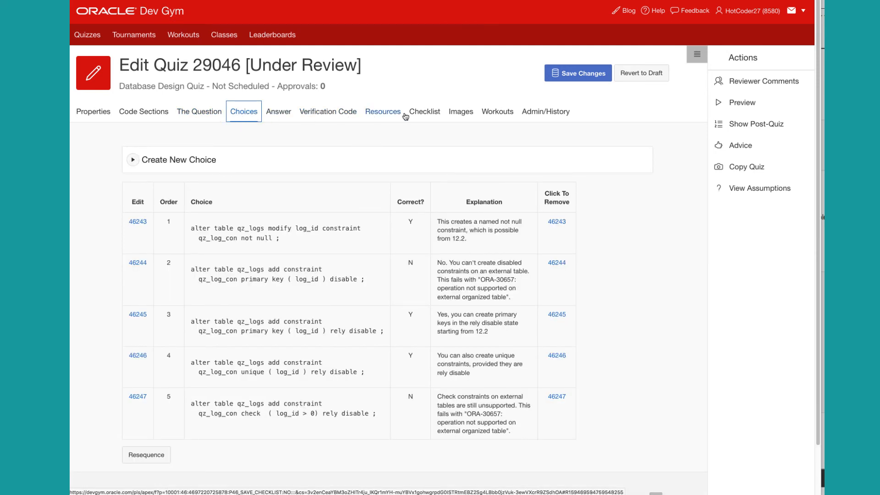
{"action": "left_click", "coordinate": [425, 114]}
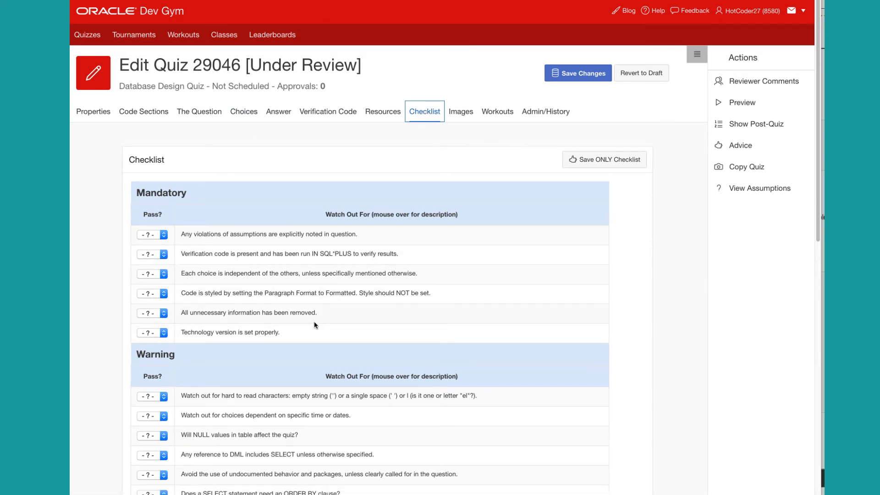
{"action": "scroll", "coordinate": [314, 321], "scroll_direction": "down", "scroll_amount": 3}
{"action": "scroll", "coordinate": [315, 321], "scroll_direction": "down", "scroll_amount": 1}
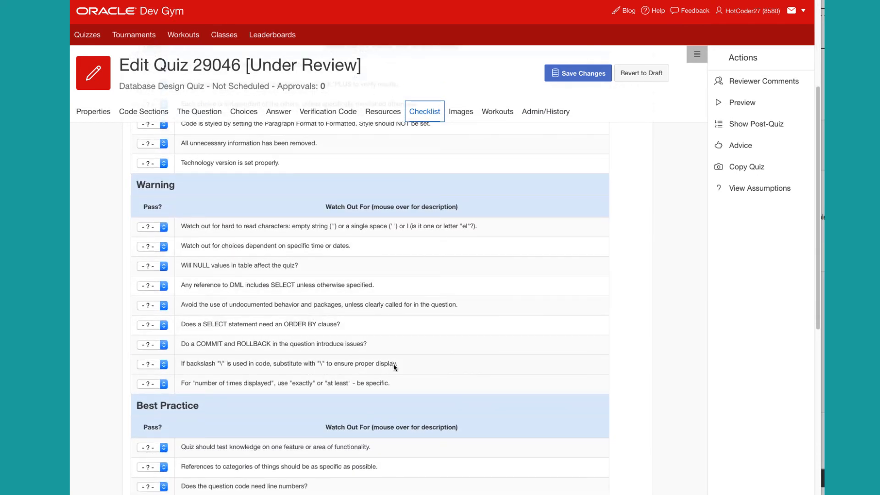
{"action": "scroll", "coordinate": [397, 362], "scroll_direction": "down", "scroll_amount": 2}
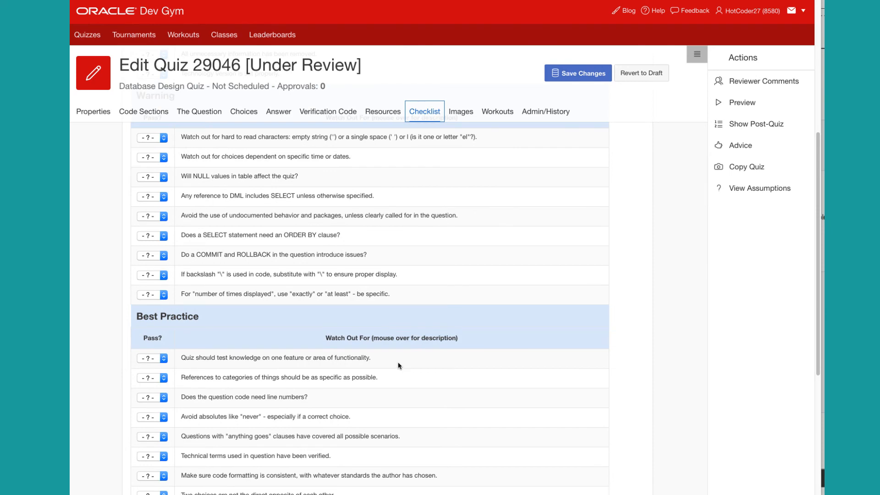
{"action": "scroll", "coordinate": [398, 361], "scroll_direction": "up", "scroll_amount": 6}
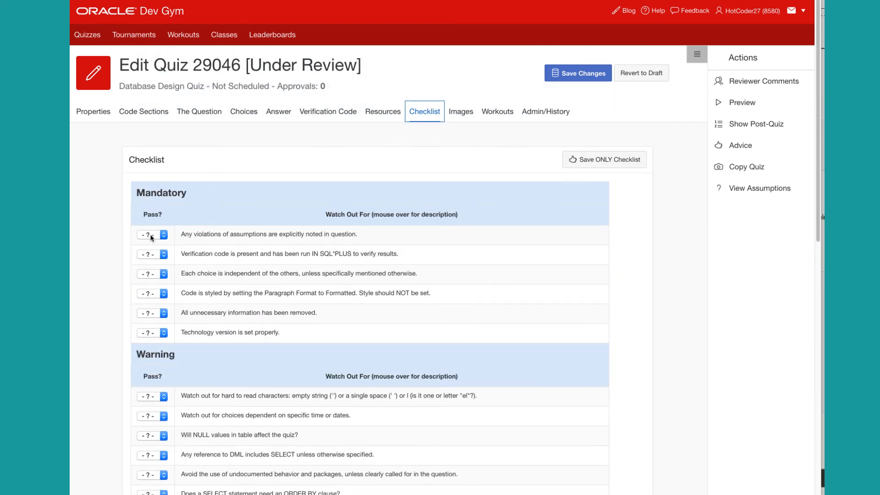
- Mark the Mandatory checklist items on assumption violations, verification code and independent choices as Pass
{"action": "left_click", "coordinate": [151, 236]}
{"action": "left_click", "coordinate": [150, 244]}
{"action": "left_click", "coordinate": [149, 256]}
{"action": "left_click", "coordinate": [150, 263]}
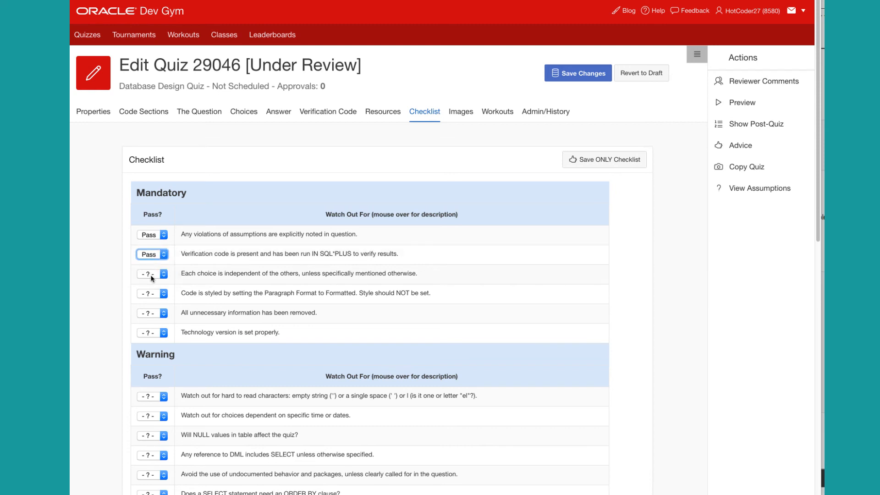
{"action": "left_click", "coordinate": [151, 276]}
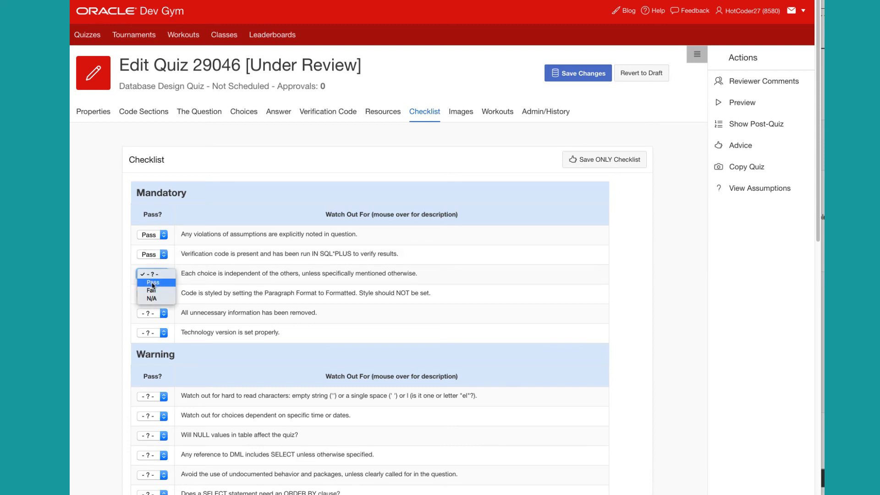
{"action": "left_click", "coordinate": [153, 283]}
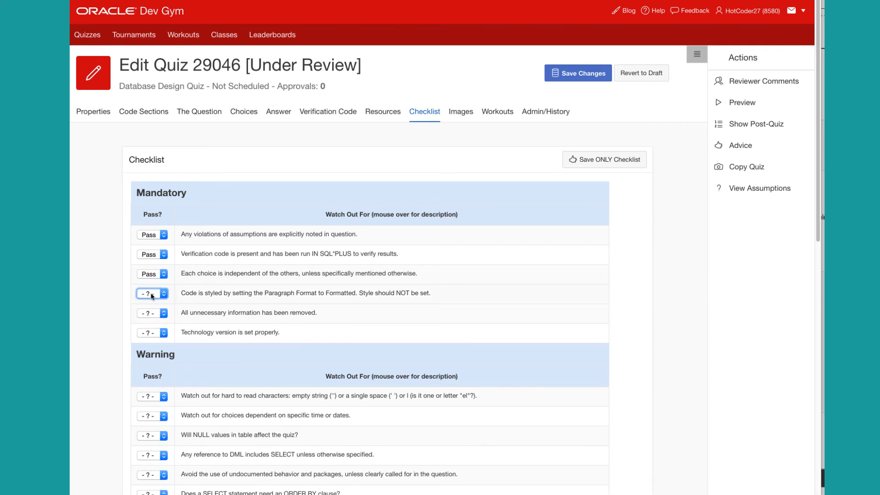
- Mark the Mandatory items on code styling, unnecessary information and technology version as Pass, and save only the checklist
{"action": "left_click", "coordinate": [152, 296]}
{"action": "left_click", "coordinate": [152, 304]}
{"action": "left_click", "coordinate": [151, 315]}
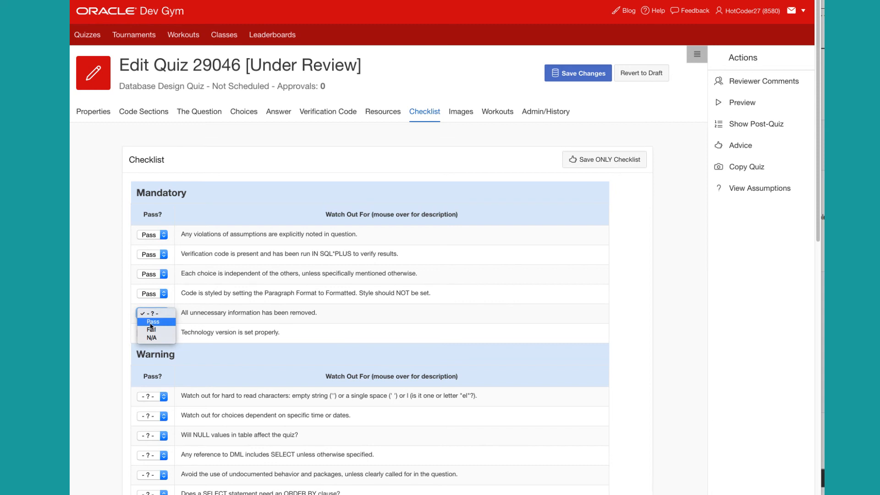
{"action": "left_click", "coordinate": [151, 322]}
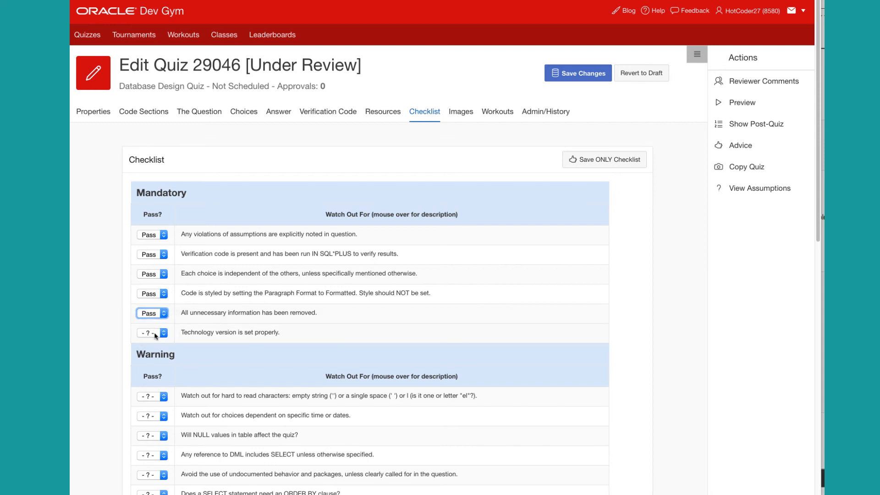
{"action": "left_click", "coordinate": [155, 335]}
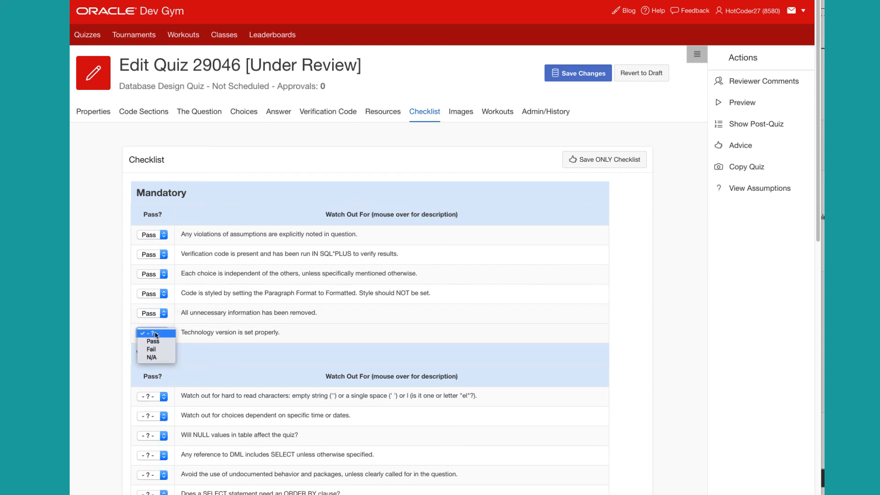
{"action": "left_click", "coordinate": [155, 342]}
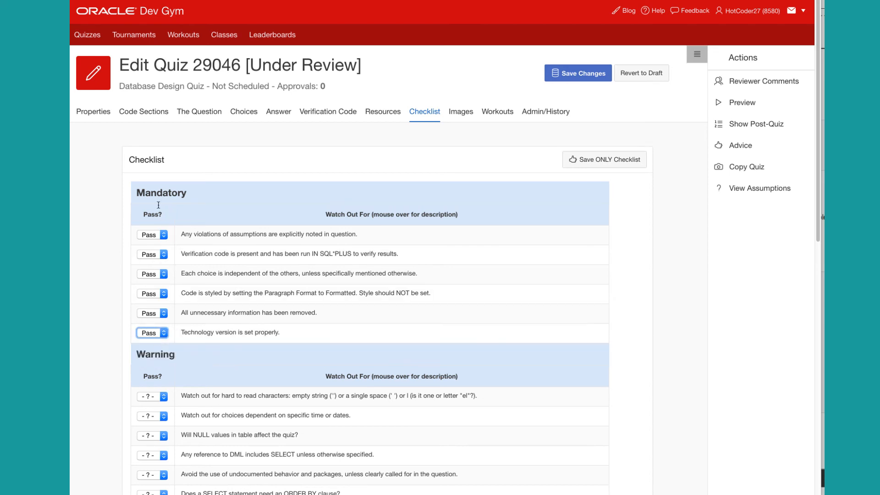
{"action": "left_click", "coordinate": [600, 163]}
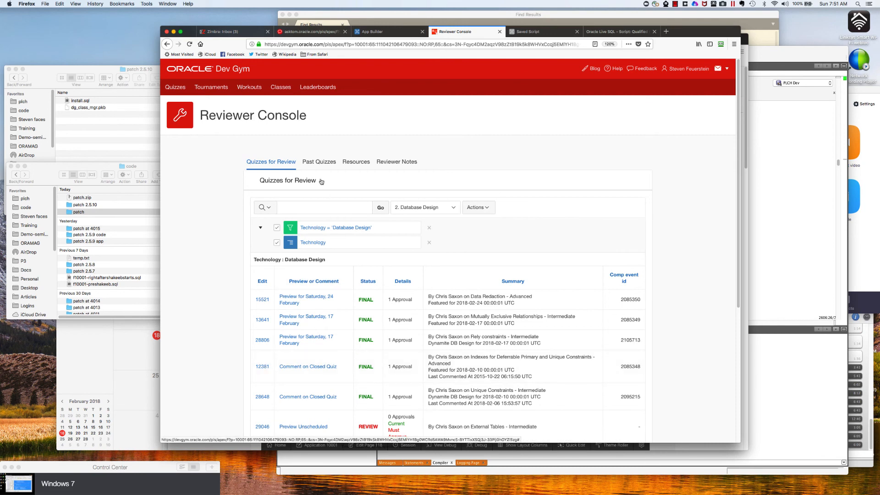
- Browse the past quizzes in the Reviewer Console and view its list of resources
{"action": "left_click", "coordinate": [318, 163]}
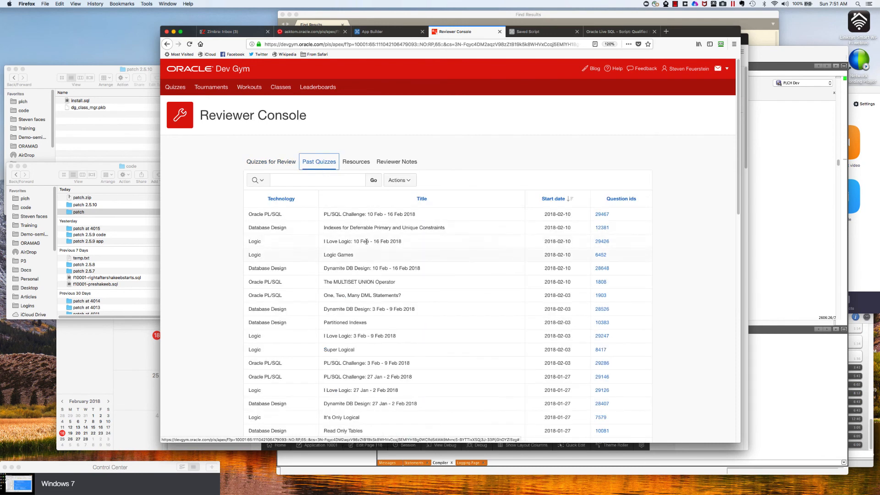
{"action": "scroll", "coordinate": [381, 277], "scroll_direction": "down", "scroll_amount": 2}
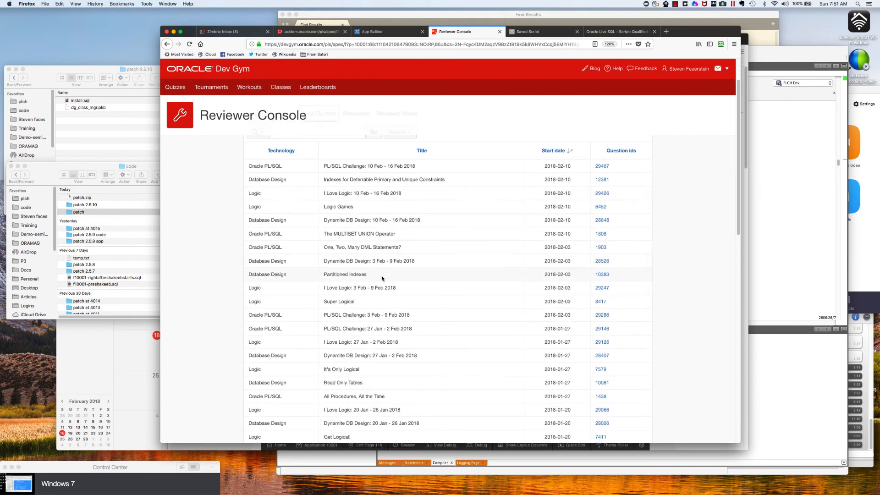
{"action": "scroll", "coordinate": [382, 278], "scroll_direction": "up", "scroll_amount": 2}
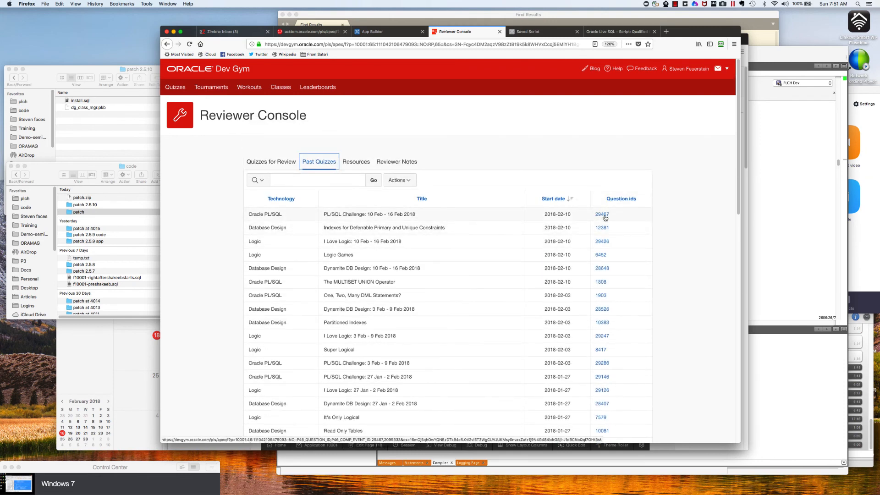
{"action": "left_click", "coordinate": [358, 163]}
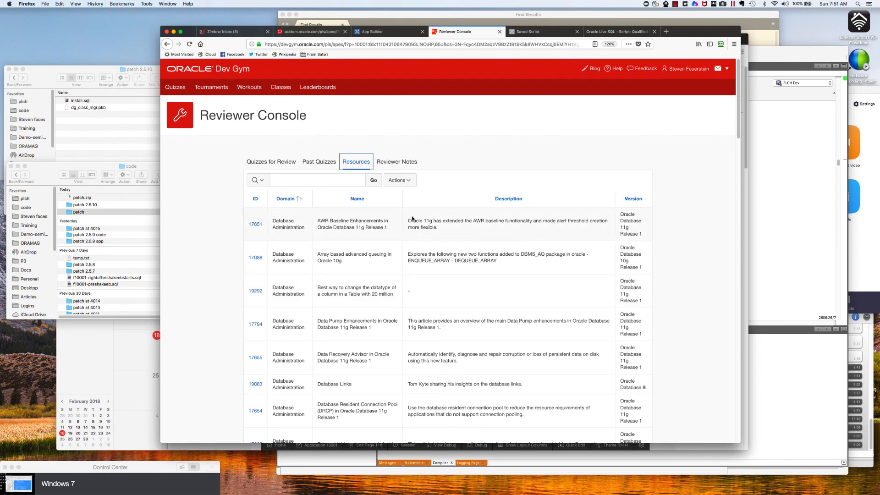
- Read through the reviewer notes on quiz questions, and return to the list of quizzes for review
{"action": "left_click", "coordinate": [400, 164]}
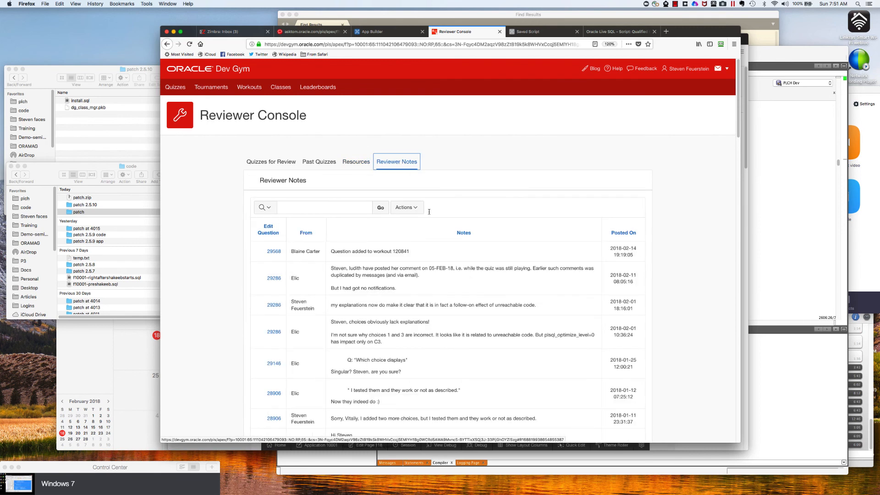
{"action": "scroll", "coordinate": [468, 277], "scroll_direction": "down", "scroll_amount": 2}
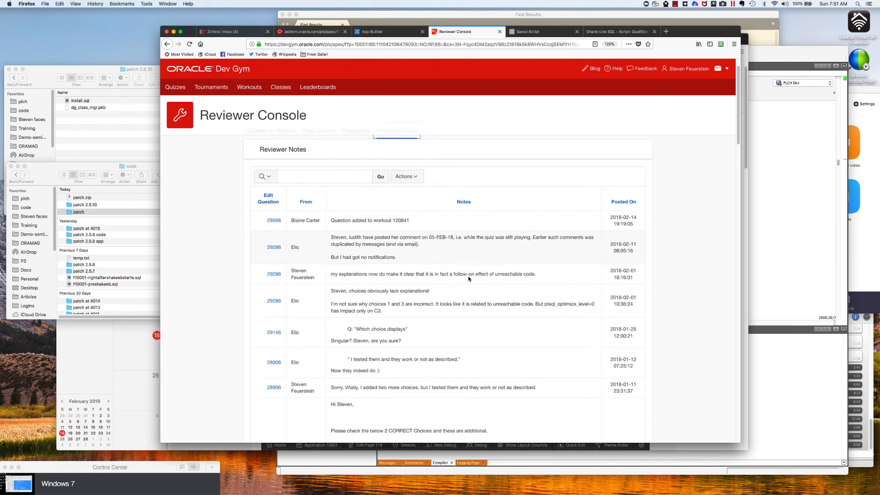
{"action": "scroll", "coordinate": [468, 278], "scroll_direction": "down", "scroll_amount": 5}
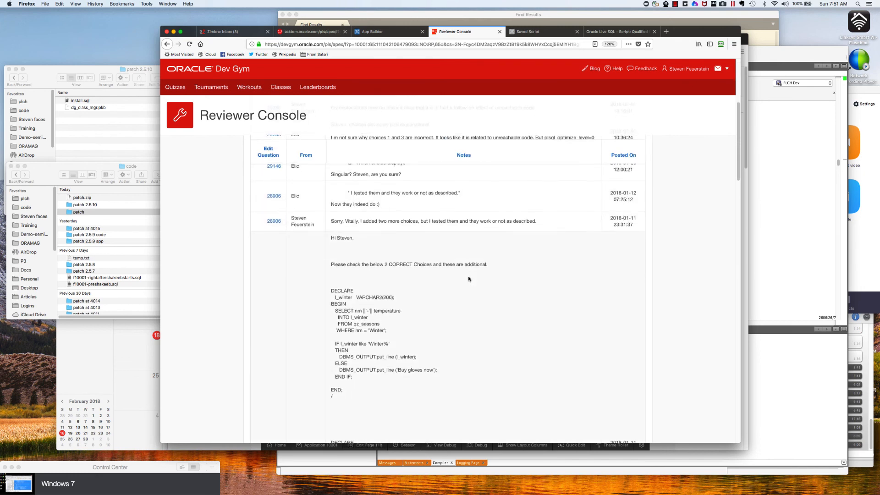
{"action": "scroll", "coordinate": [468, 278], "scroll_direction": "down", "scroll_amount": 2}
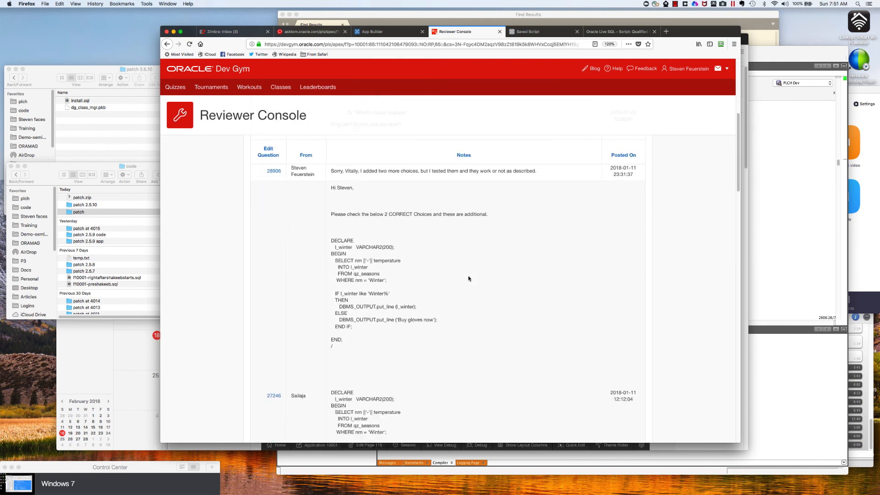
{"action": "scroll", "coordinate": [468, 278], "scroll_direction": "up", "scroll_amount": 3}
{"action": "scroll", "coordinate": [468, 278], "scroll_direction": "up", "scroll_amount": 4}
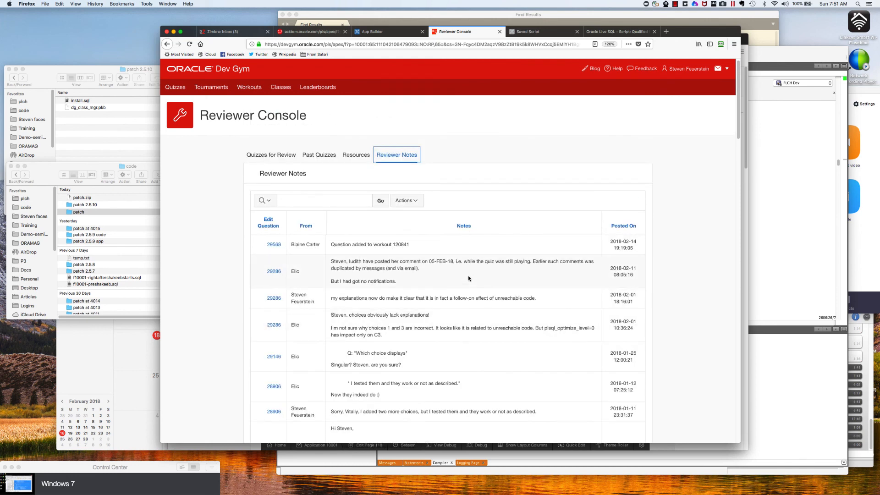
{"action": "left_click", "coordinate": [288, 156]}
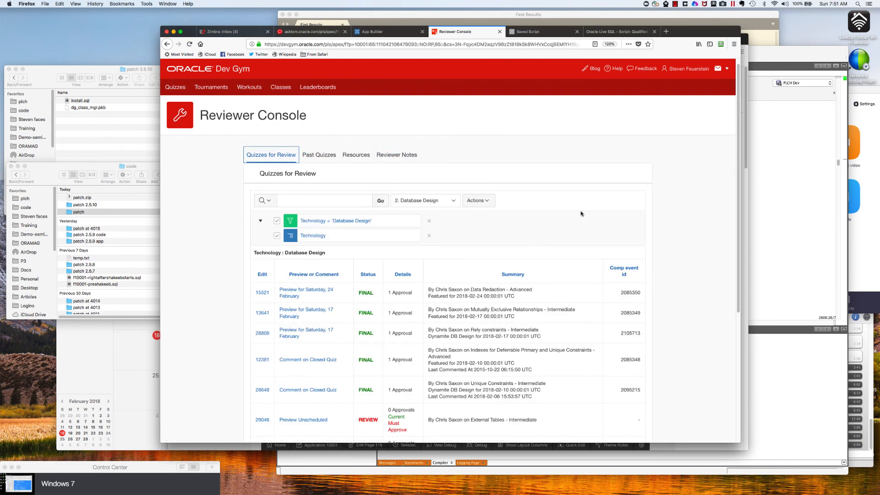
- Examine the Reviewers leaderboard with its quizzes reviewed, corrections needed and technologies for every reviewer
{"action": "left_click", "coordinate": [324, 88]}
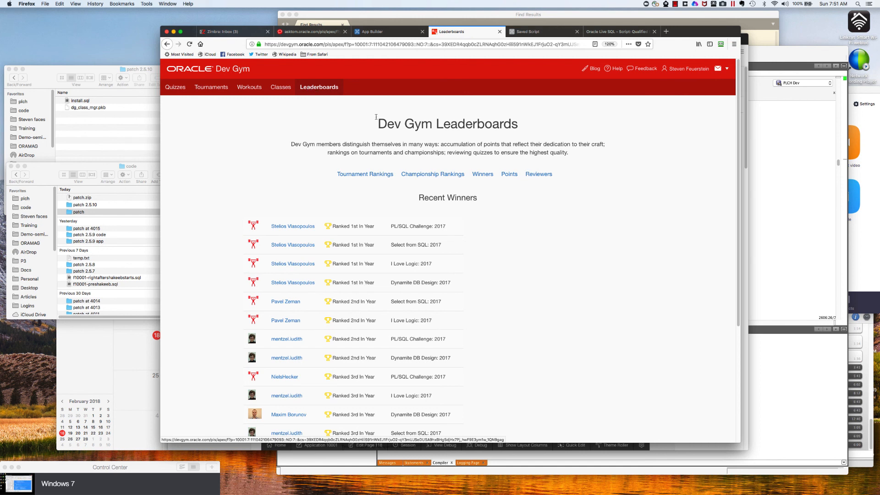
{"action": "left_click", "coordinate": [530, 176]}
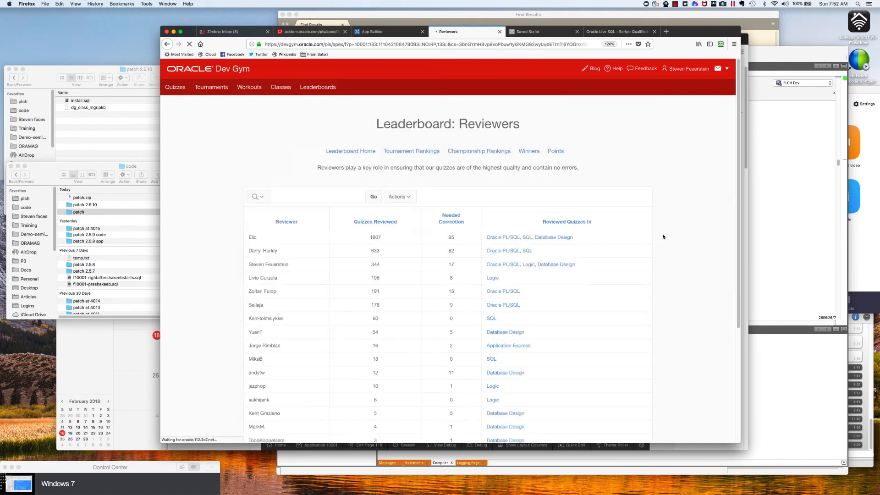
{"action": "scroll", "coordinate": [678, 251], "scroll_direction": "down", "scroll_amount": 5}
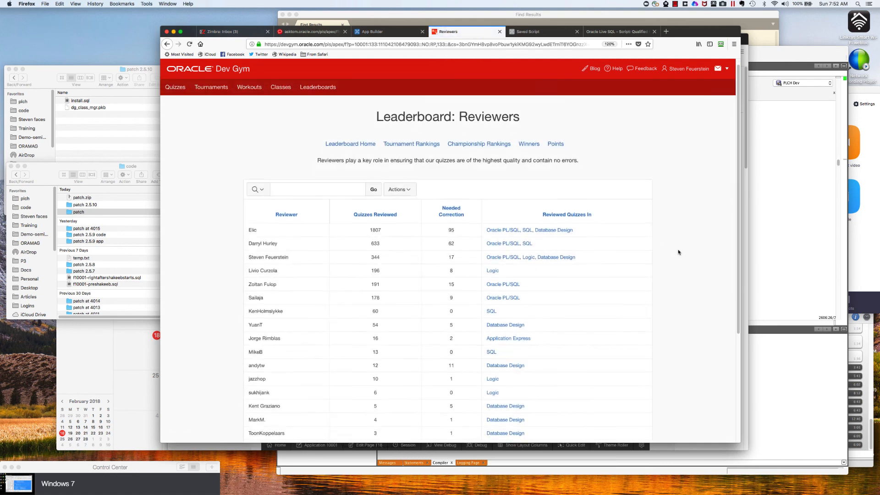
{"action": "scroll", "coordinate": [678, 252], "scroll_direction": "up", "scroll_amount": 5}
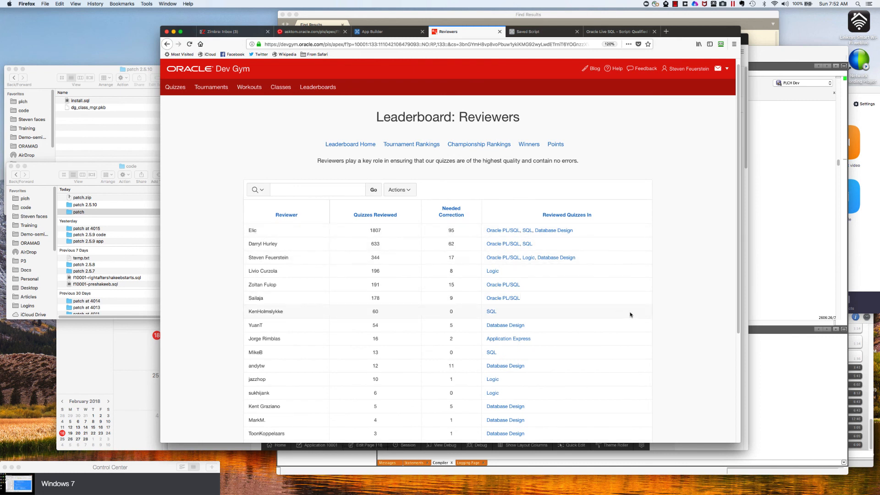
{"action": "scroll", "coordinate": [659, 317], "scroll_direction": "down", "scroll_amount": 5}
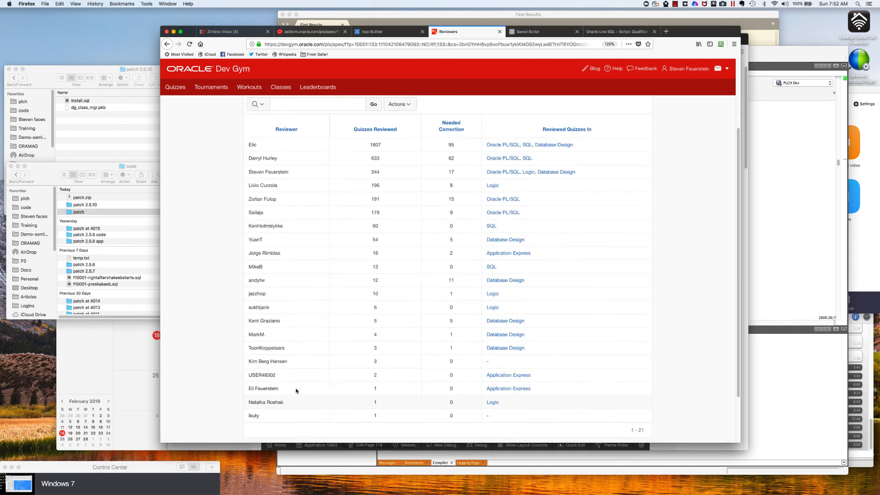
{"action": "scroll", "coordinate": [297, 392], "scroll_direction": "up", "scroll_amount": 1}
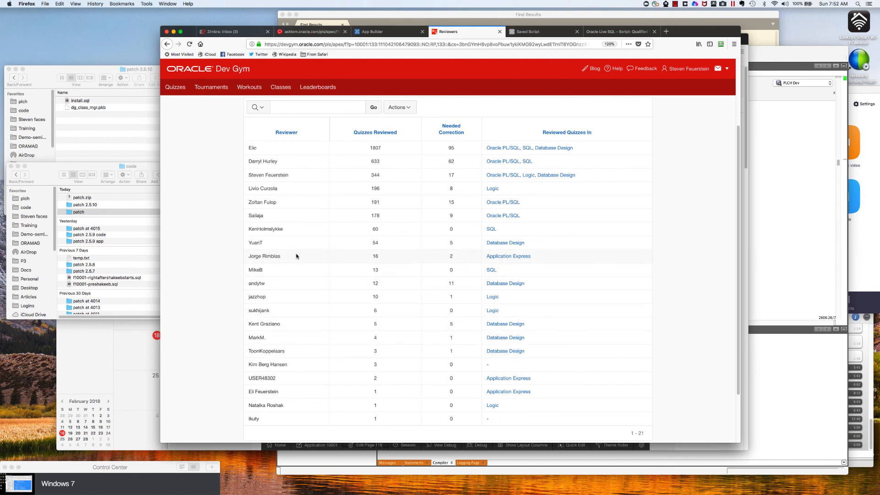
{"action": "scroll", "coordinate": [701, 281], "scroll_direction": "up", "scroll_amount": 4}
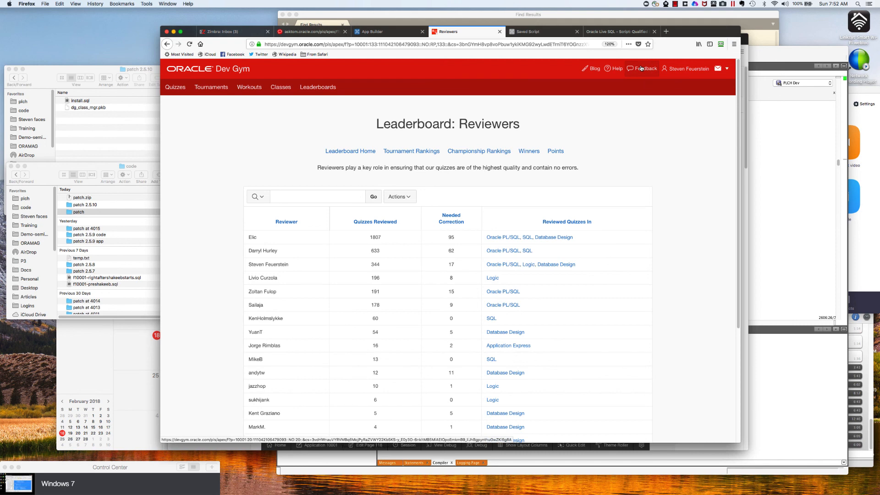
- Open the Dev Gym feedback page
{"action": "left_click", "coordinate": [641, 68]}
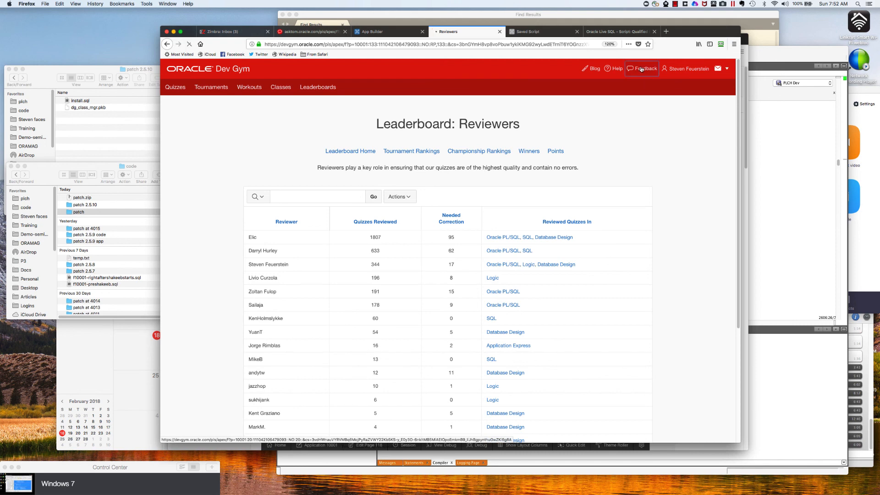